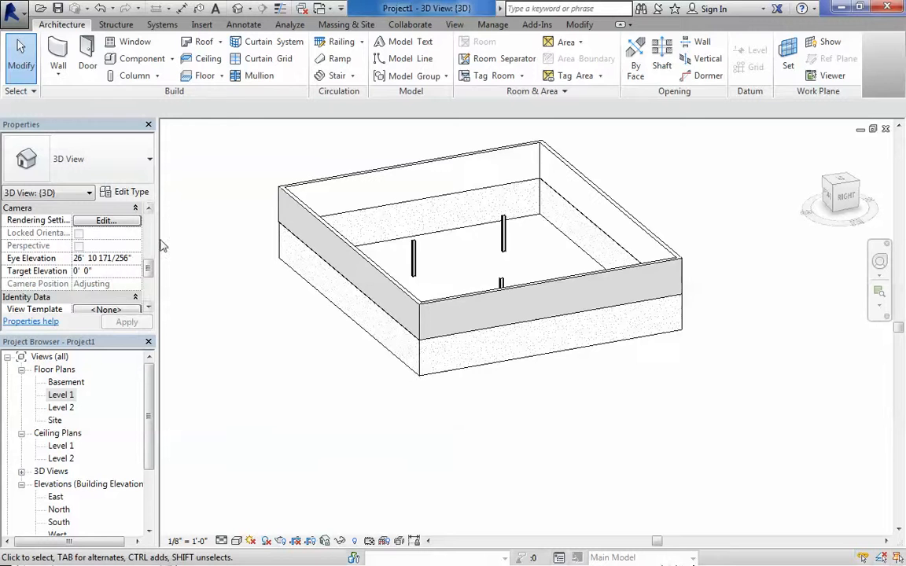
Step: Select the whole building model and filter the selection down to Walls, leaving out Structural Columns
scroll(236, 220, "down", 2)
middle_click_drag(237, 220, 260, 283)
scroll(668, 515, "down", 1)
left_click_drag(248, 171, 692, 489)
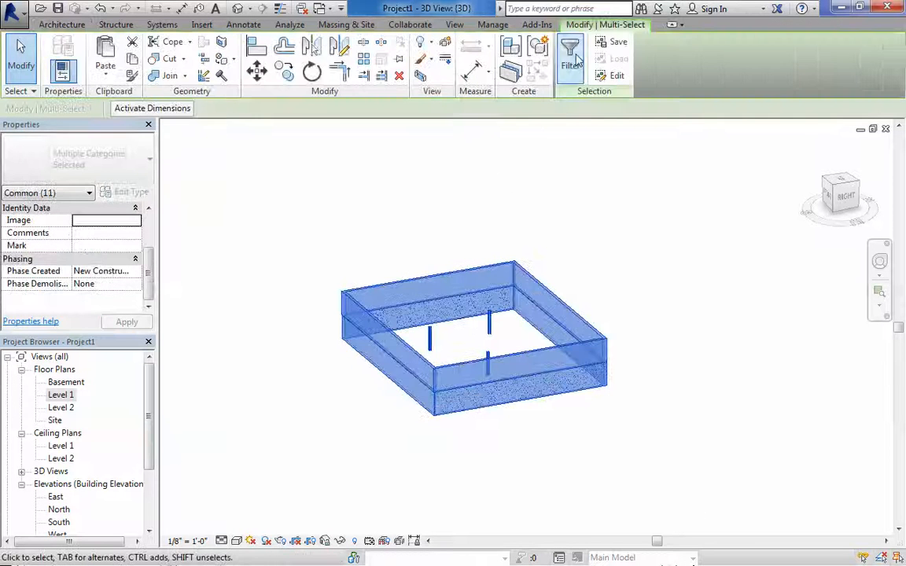
left_click(570, 59)
left_click(304, 182)
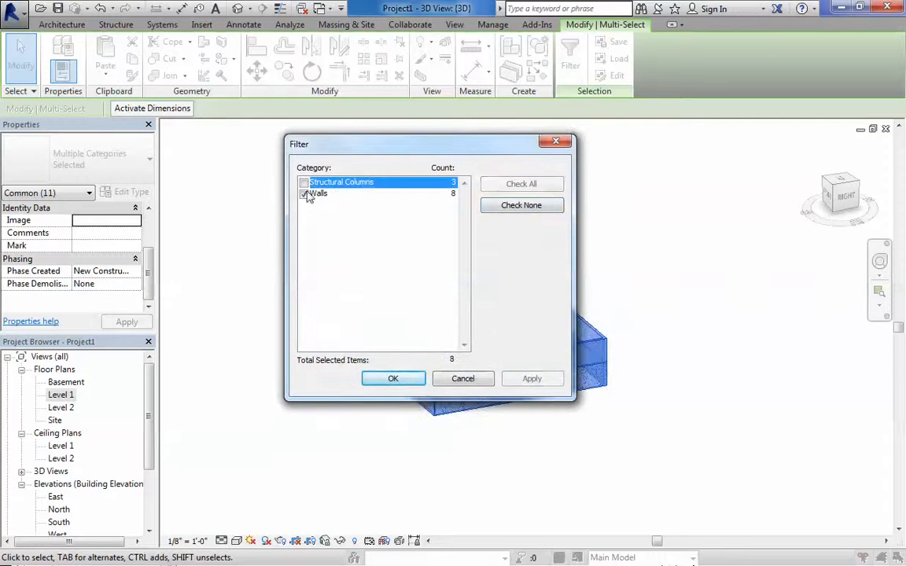
left_click(392, 378)
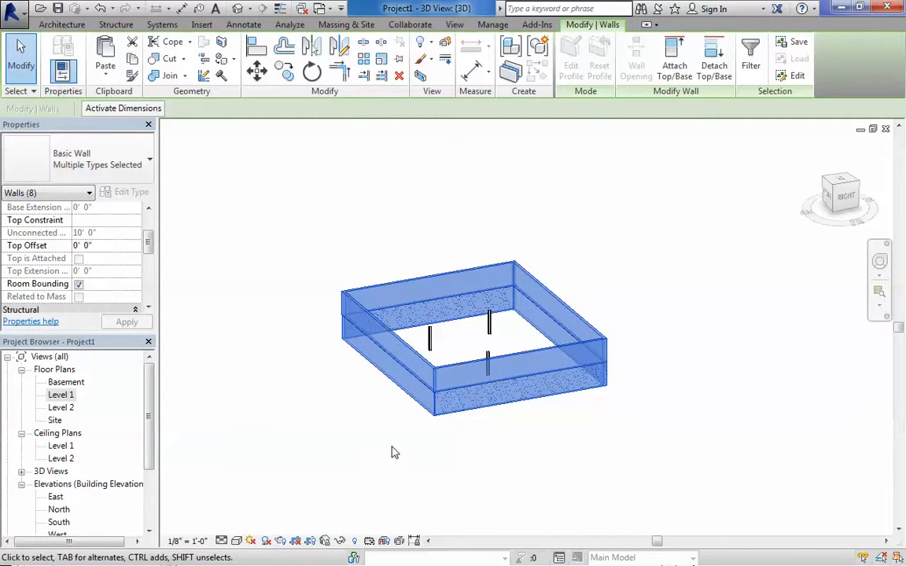
left_click(457, 443)
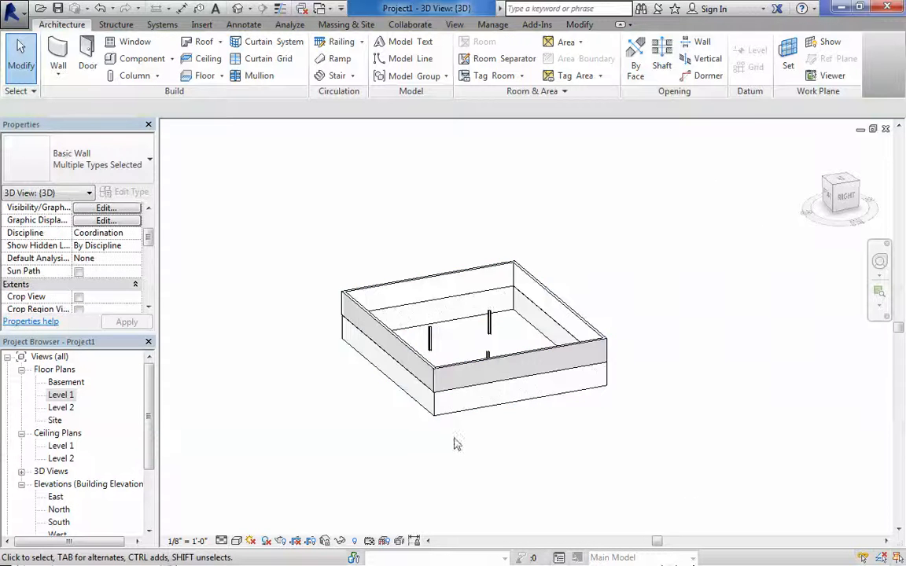
scroll(456, 442, "up", 5)
scroll(466, 373, "down", 5)
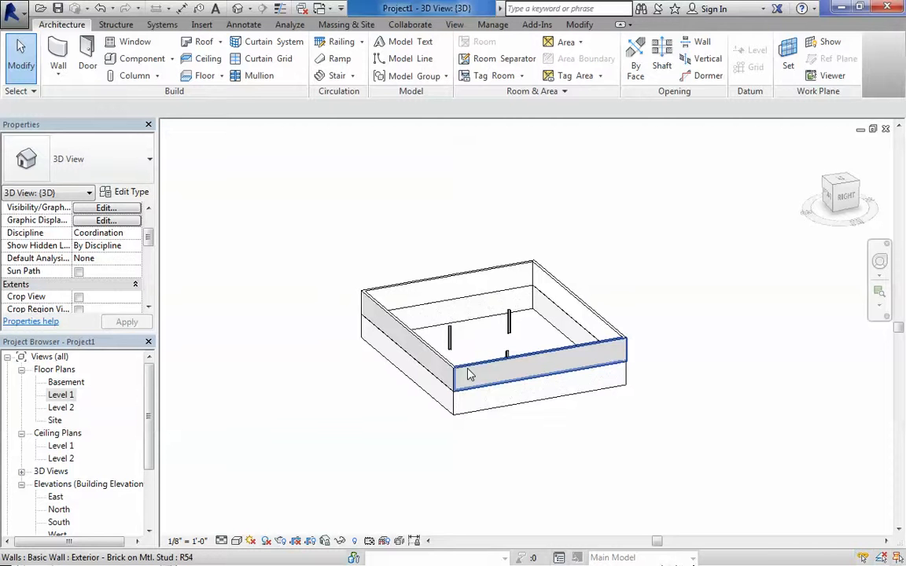
scroll(368, 315, "up", 5)
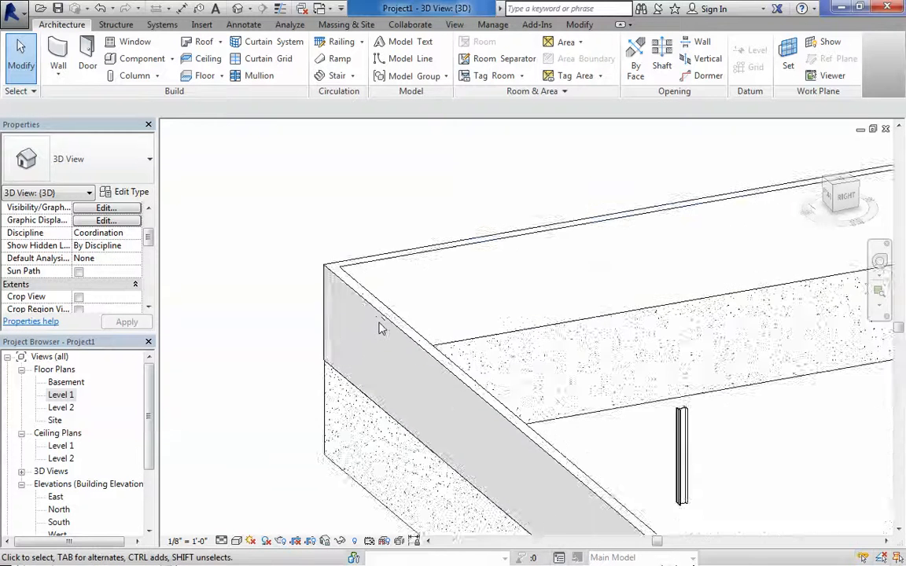
scroll(358, 276, "down", 4)
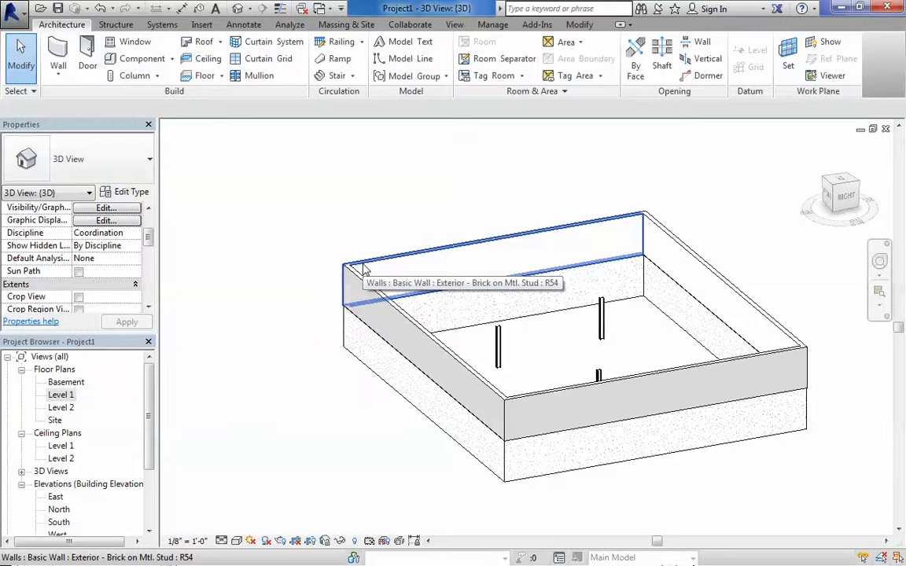
scroll(358, 254, "down", 4)
middle_click_drag(410, 212, 401, 232)
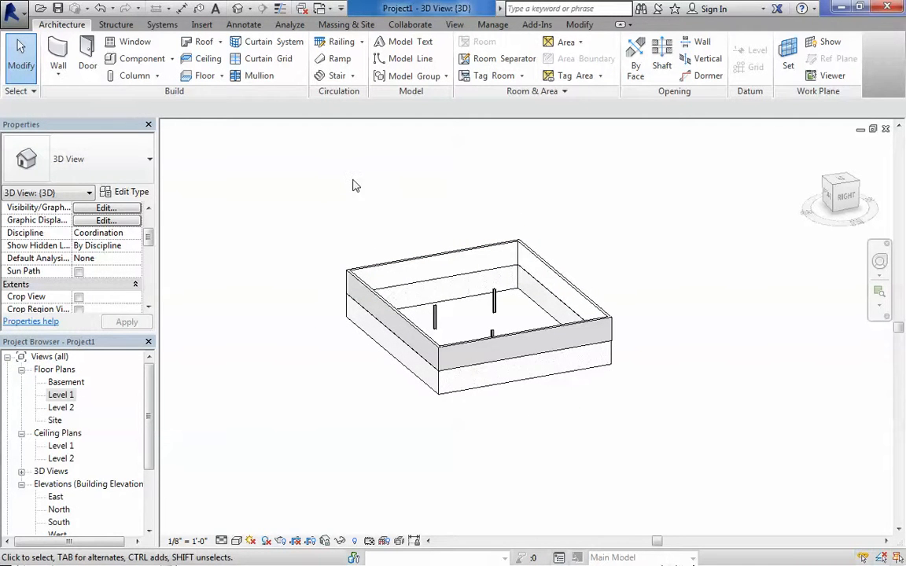
Step: Open the filter settings in the 3D view's Visibility/Graphic Overrides and bring up the list of filters to add
key("v")
key("v")
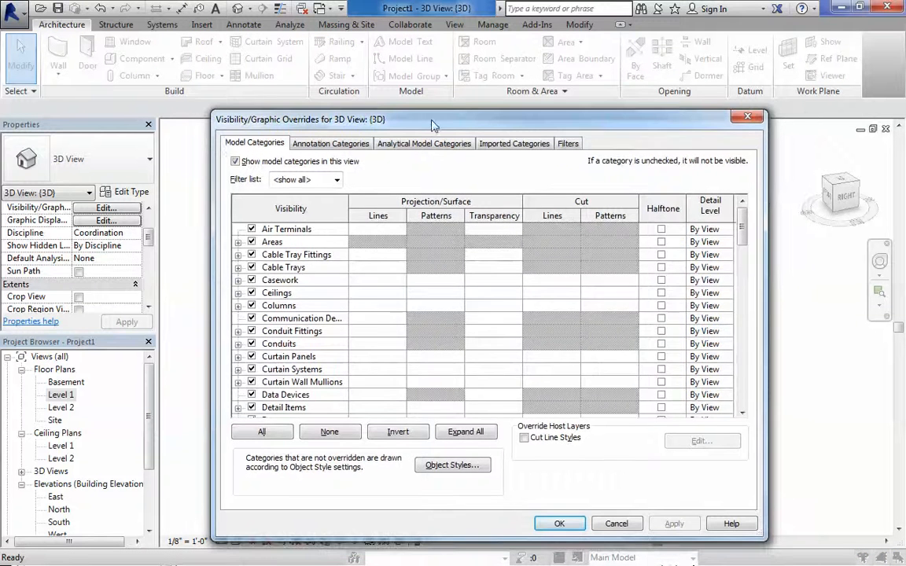
left_click(566, 144)
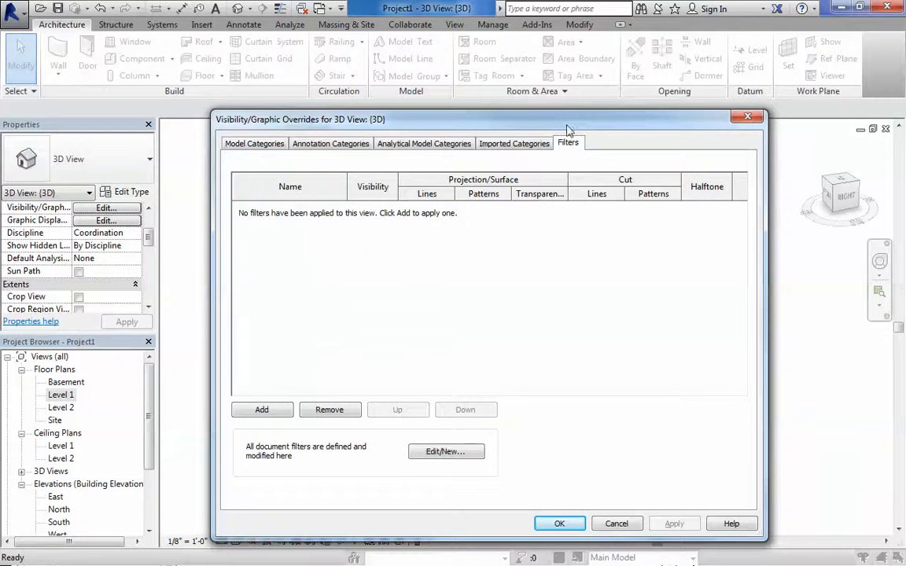
left_click_drag(568, 120, 546, 40)
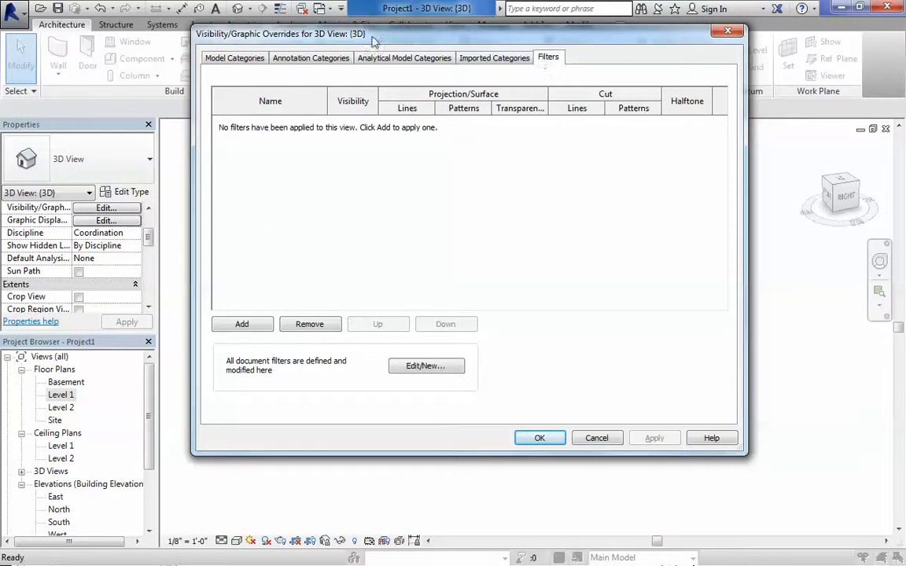
left_click(241, 331)
left_click_drag(486, 130, 660, 93)
left_click_drag(601, 96, 518, 95)
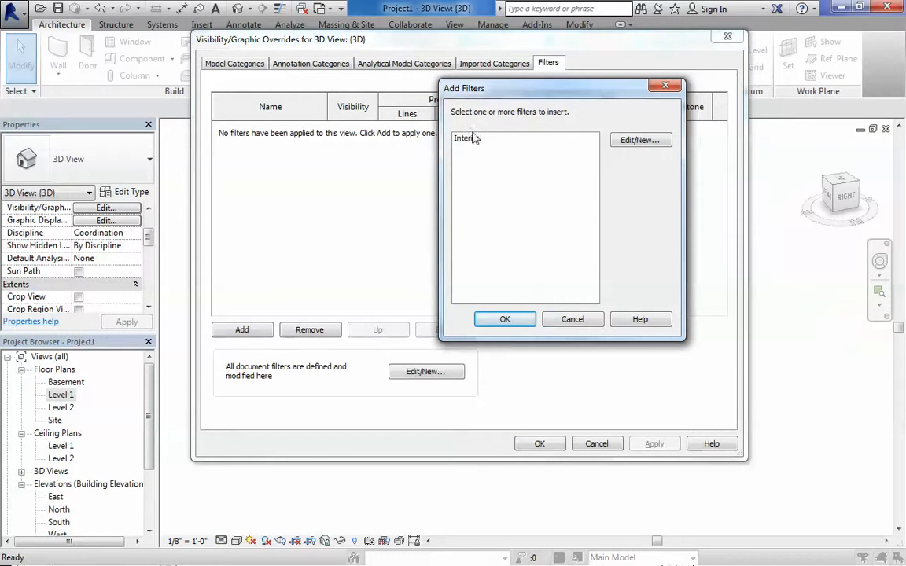
Step: Create a new criteria-based view filter named Foundation Walls
left_click(641, 140)
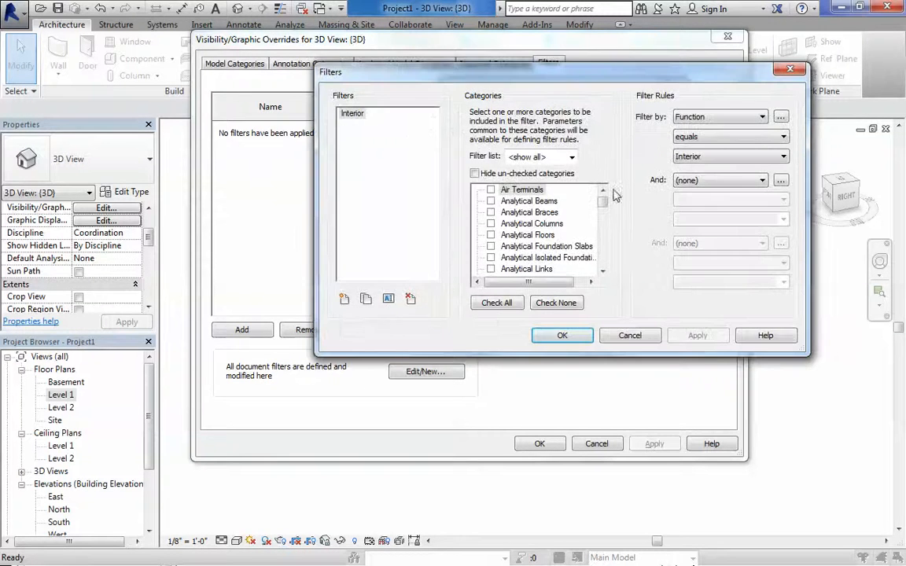
left_click(344, 300)
left_click_drag(487, 139, 558, 130)
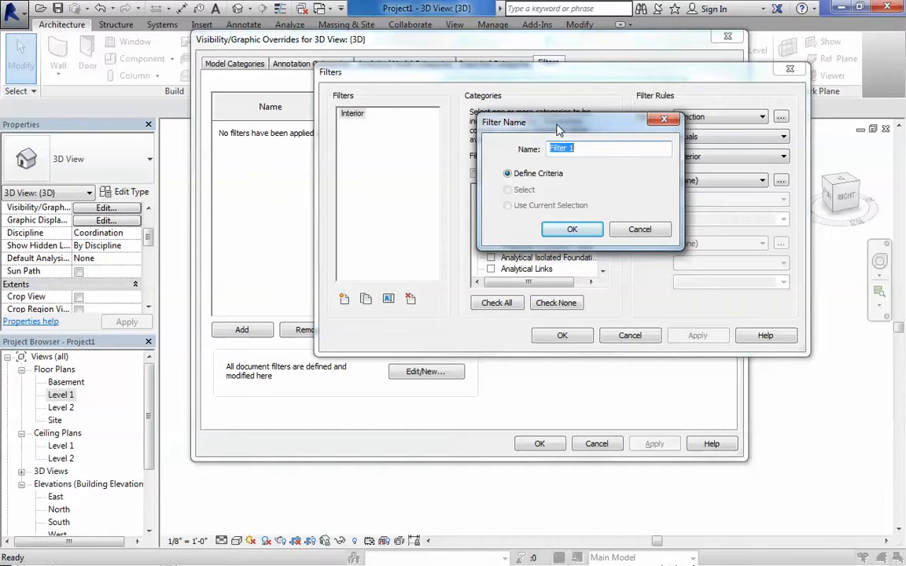
type("Foundation Walls")
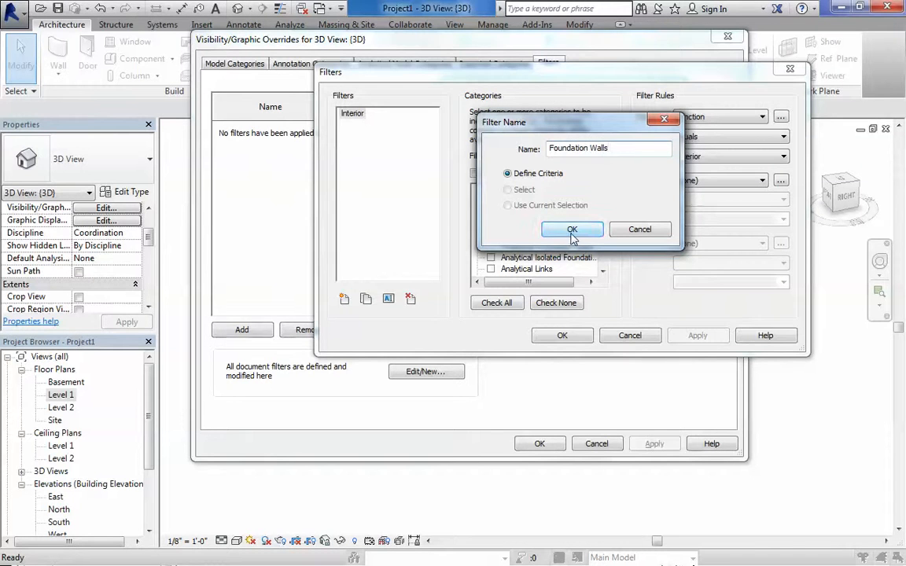
left_click_drag(572, 131, 546, 139)
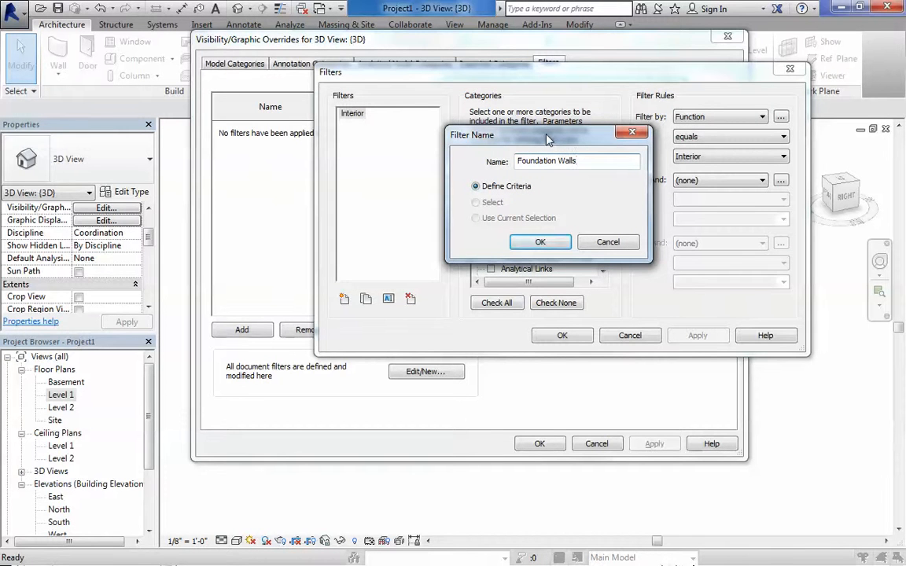
left_click(541, 241)
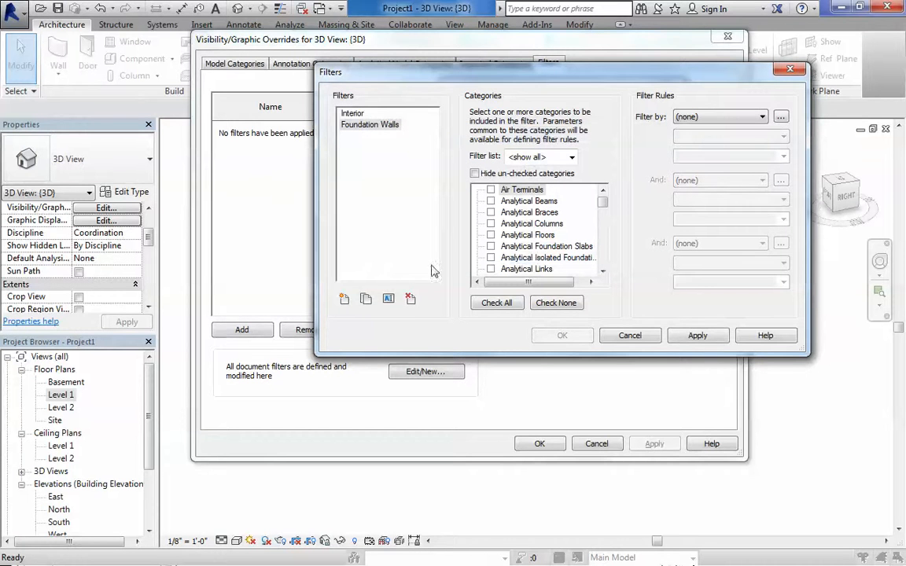
Step: Enlarge the Filters dialog and include only the Walls category in the Foundation Walls filter
left_click_drag(545, 73, 451, 52)
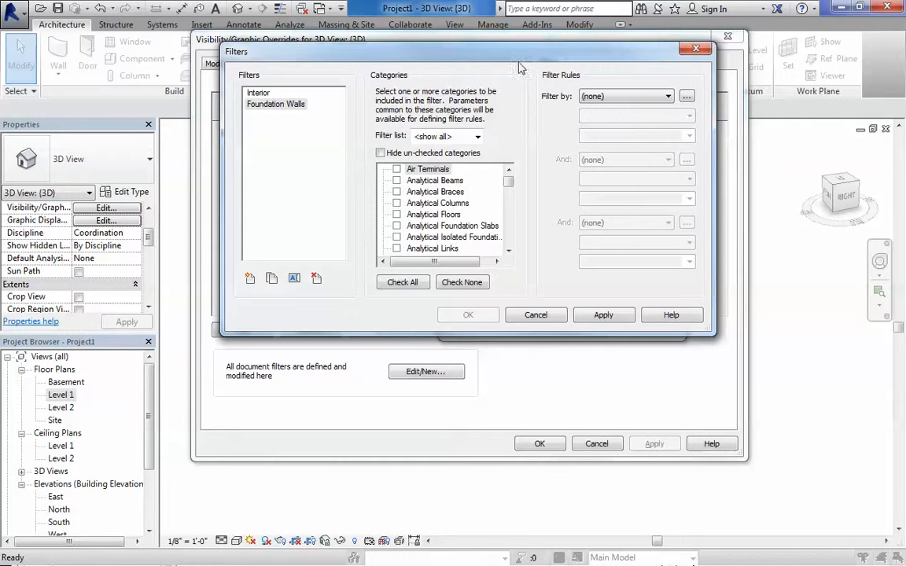
left_click_drag(707, 334, 763, 475)
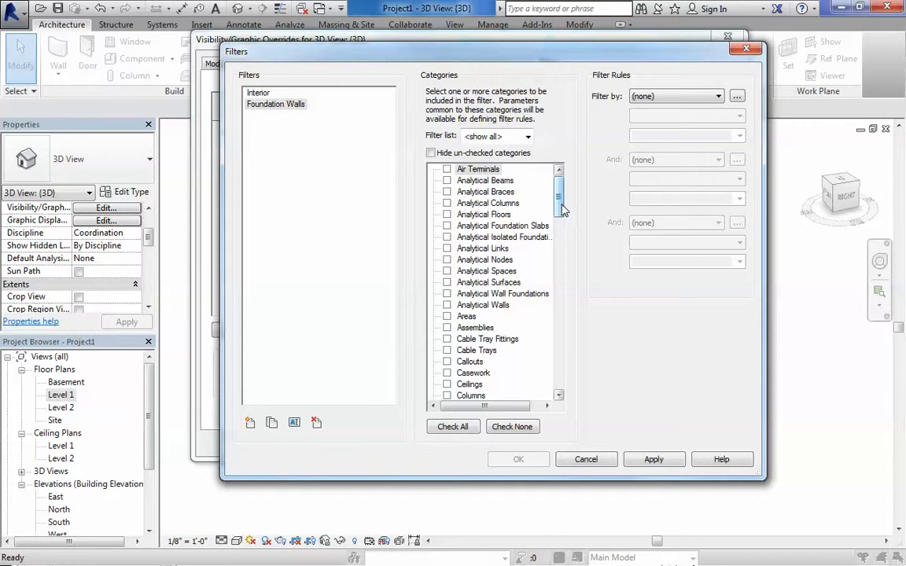
left_click_drag(562, 209, 561, 395)
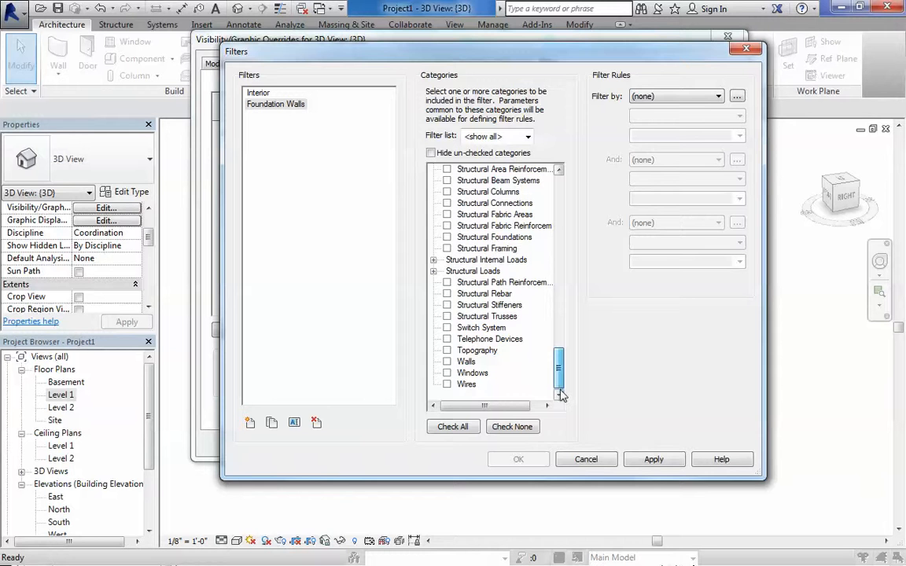
left_click(447, 362)
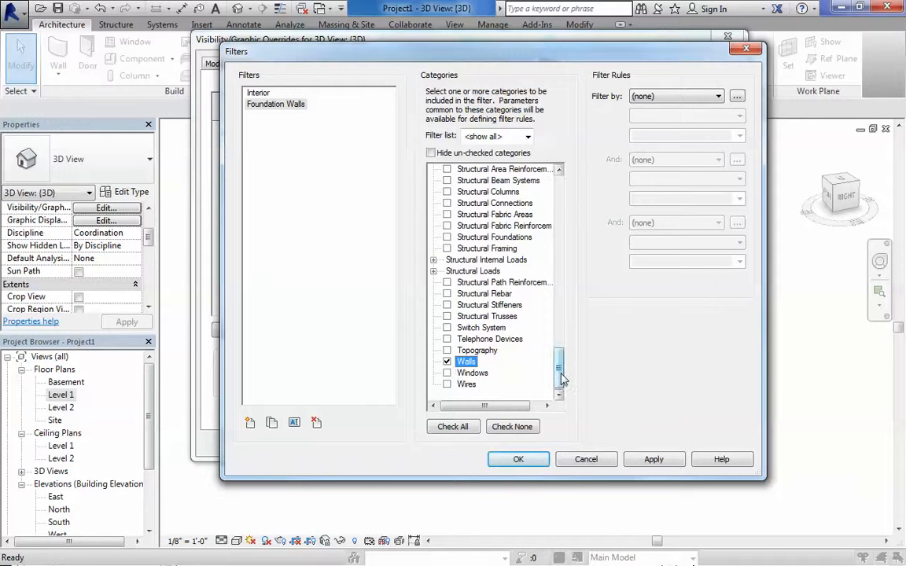
left_click_drag(558, 365, 557, 305)
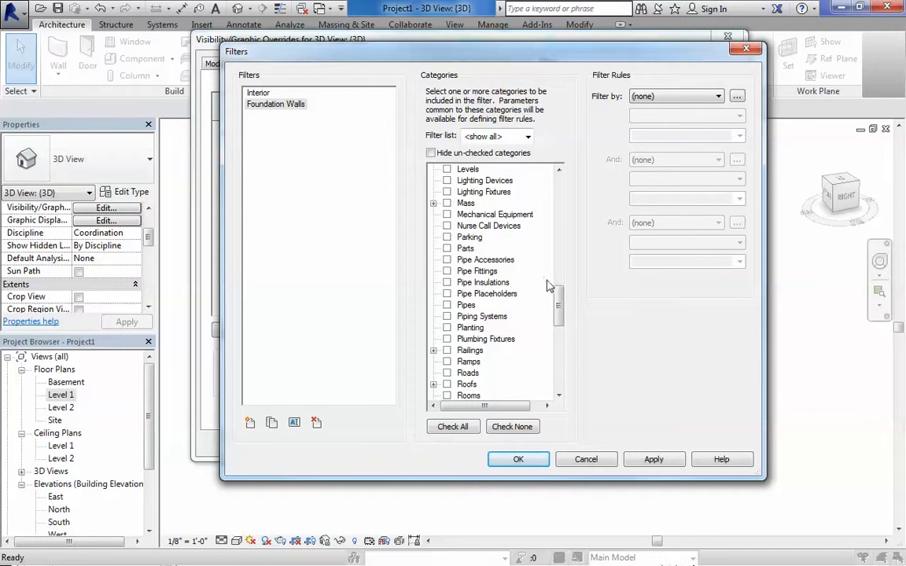
scroll(507, 255, "up", 4)
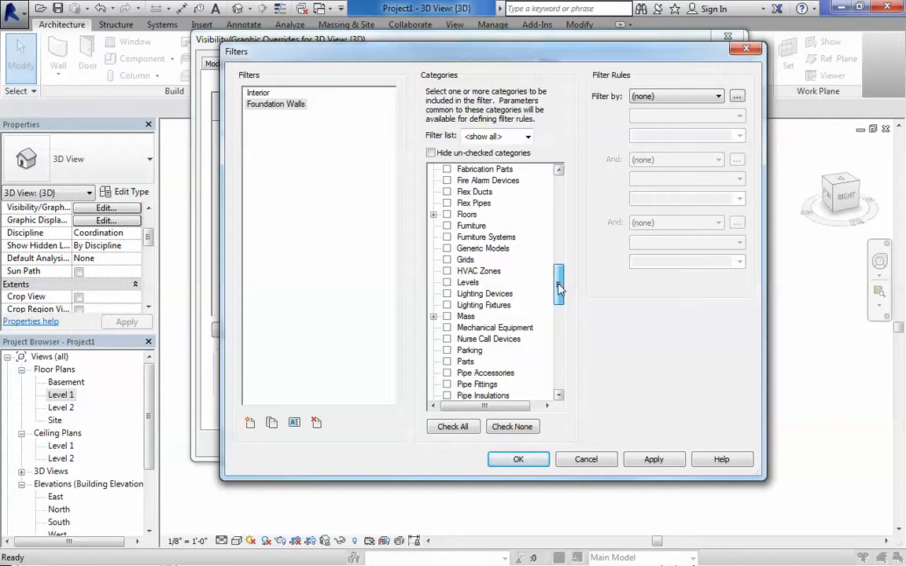
scroll(507, 256, "up", 10)
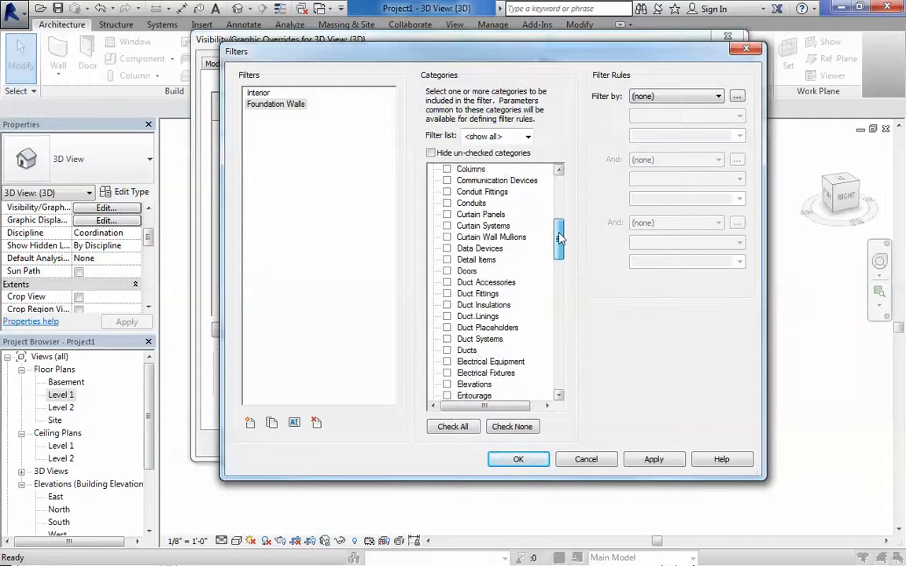
left_click_drag(562, 217, 559, 384)
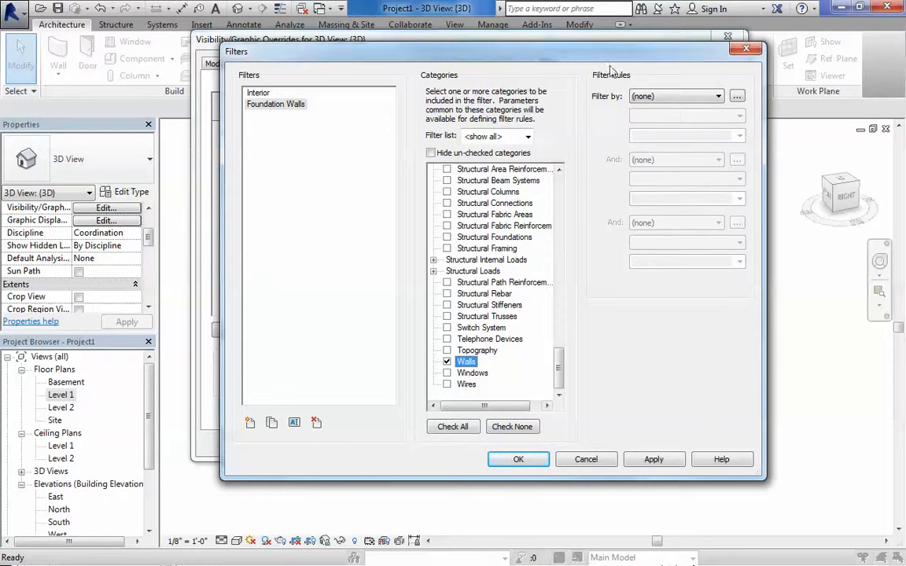
left_click_drag(543, 51, 535, 48)
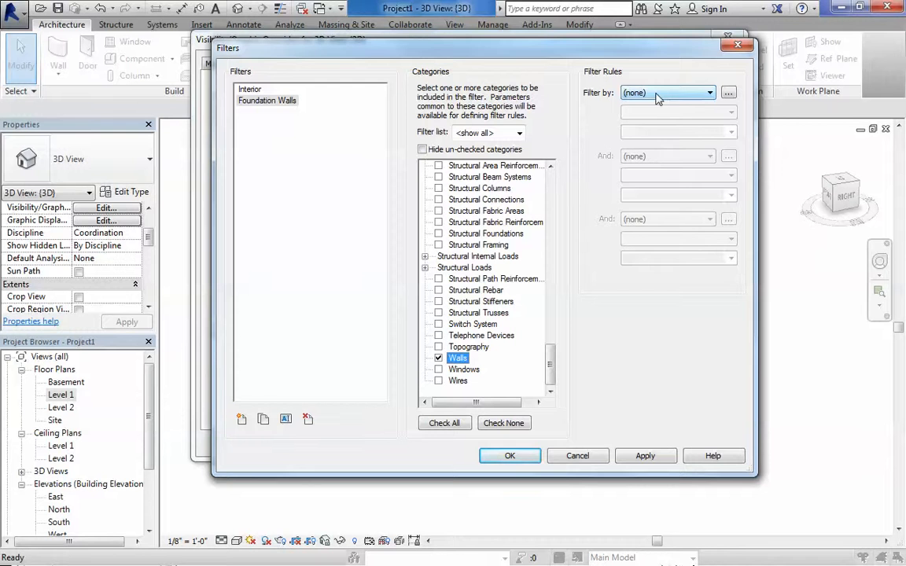
Step: Define the Foundation Walls filter rule as Type Mark equals 1 and save the filter definition
left_click(657, 96)
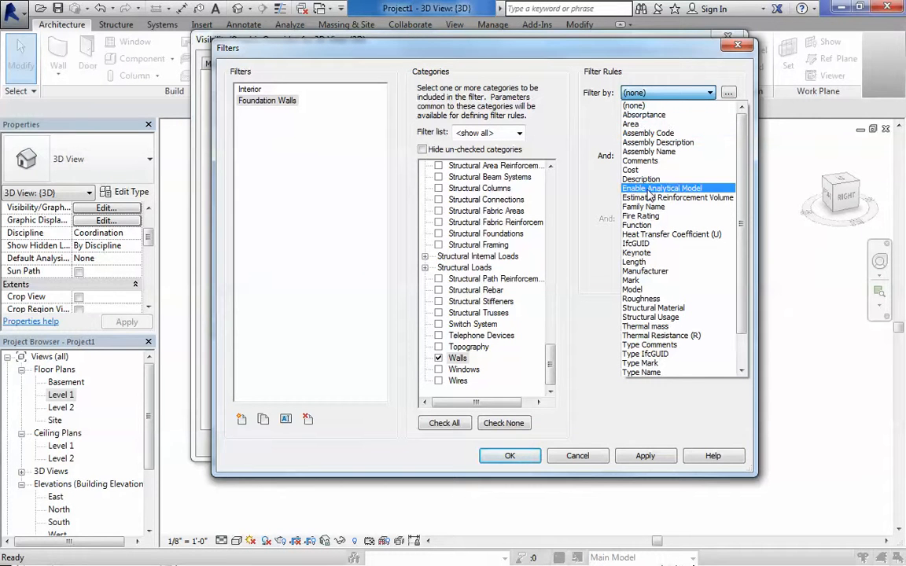
left_click(582, 193)
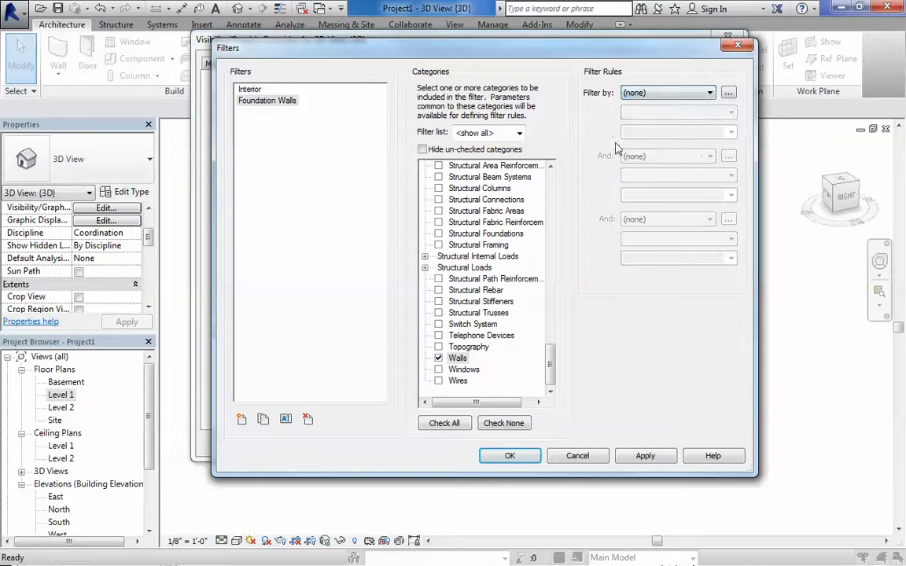
left_click(682, 95)
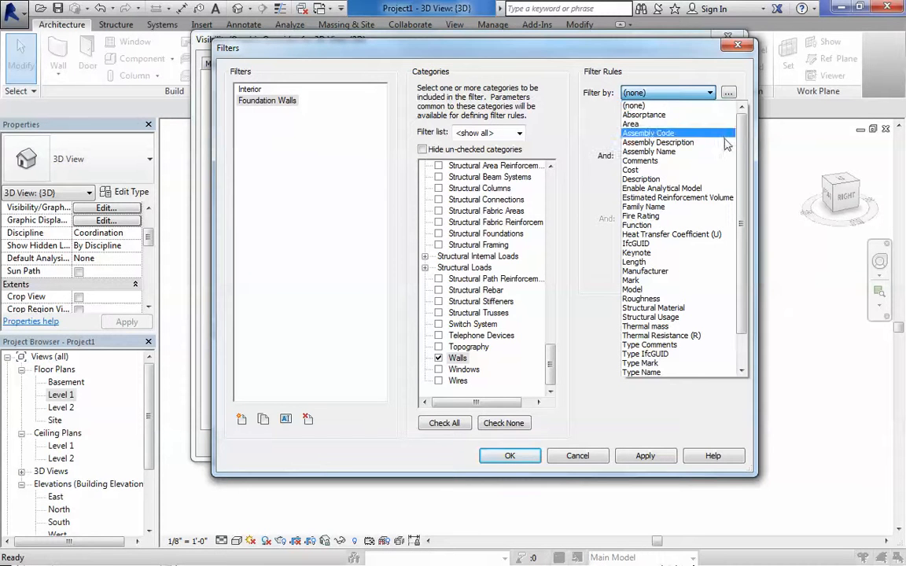
left_click_drag(739, 157, 740, 193)
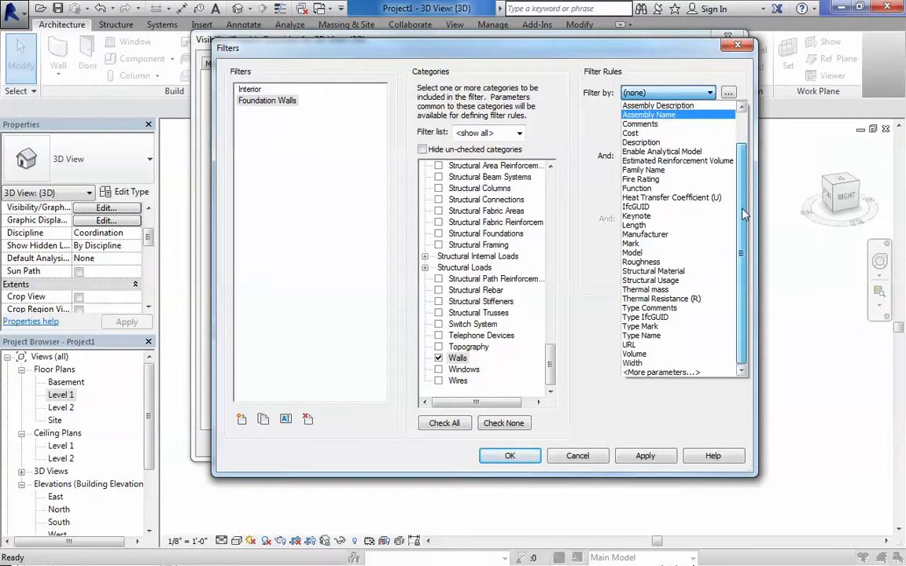
left_click(640, 327)
left_click(647, 132)
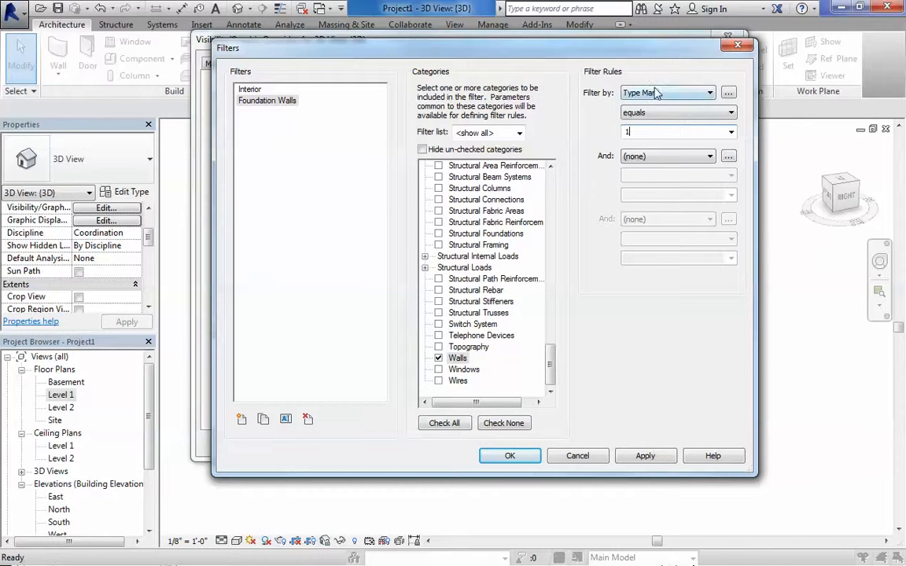
left_click_drag(639, 132, 614, 132)
left_click(511, 455)
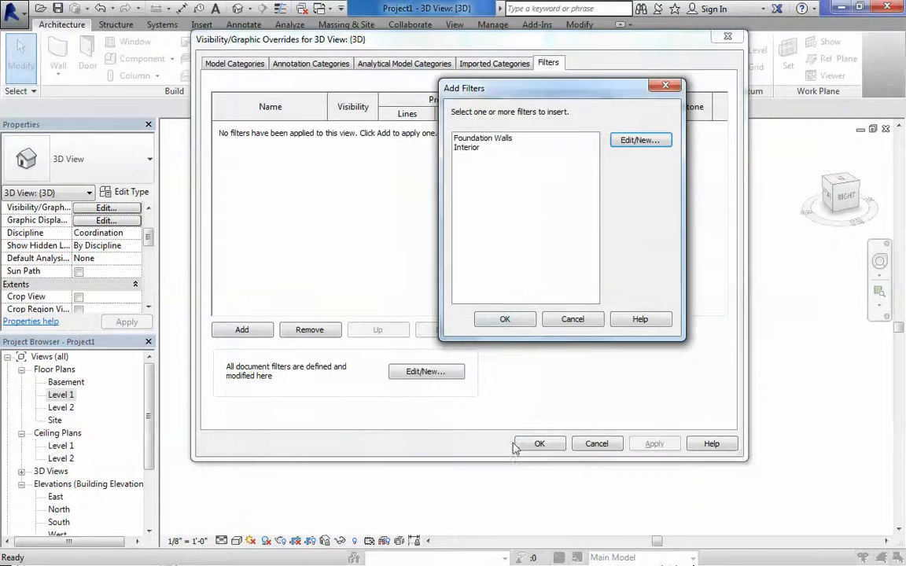
Step: Add the Foundation Walls filter to the 3D view and accept the visibility/graphic overrides
left_click(518, 319)
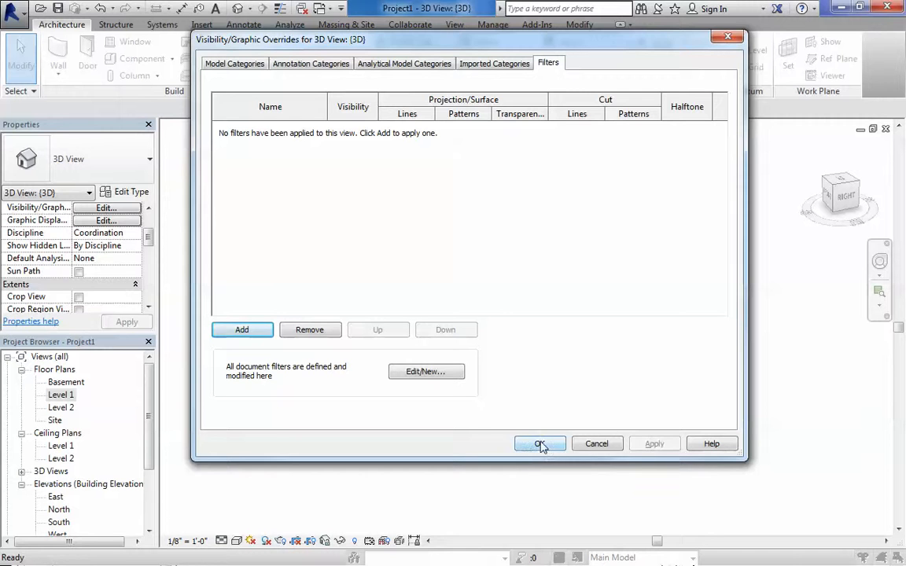
left_click(237, 331)
left_click(477, 139)
left_click(480, 318)
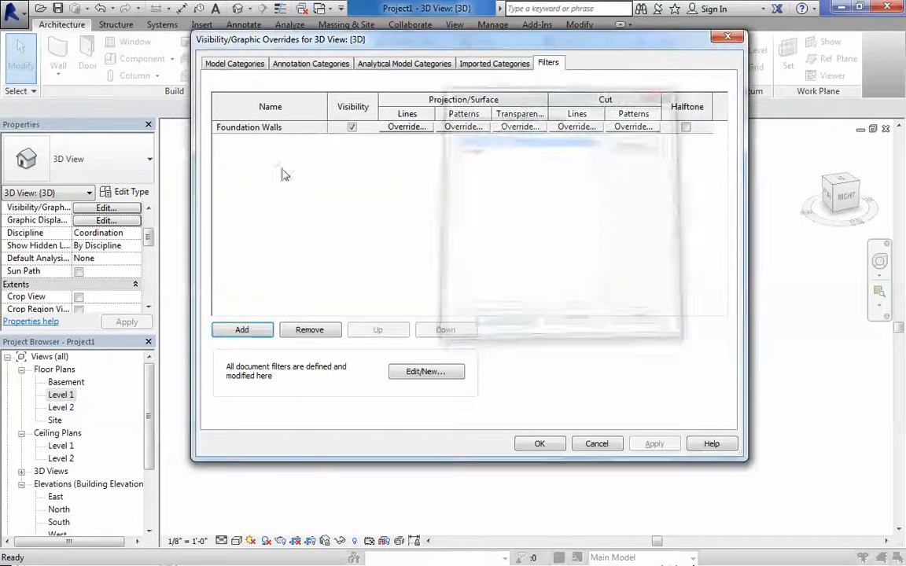
left_click(557, 446)
middle_click_drag(564, 390, 526, 440, "shift")
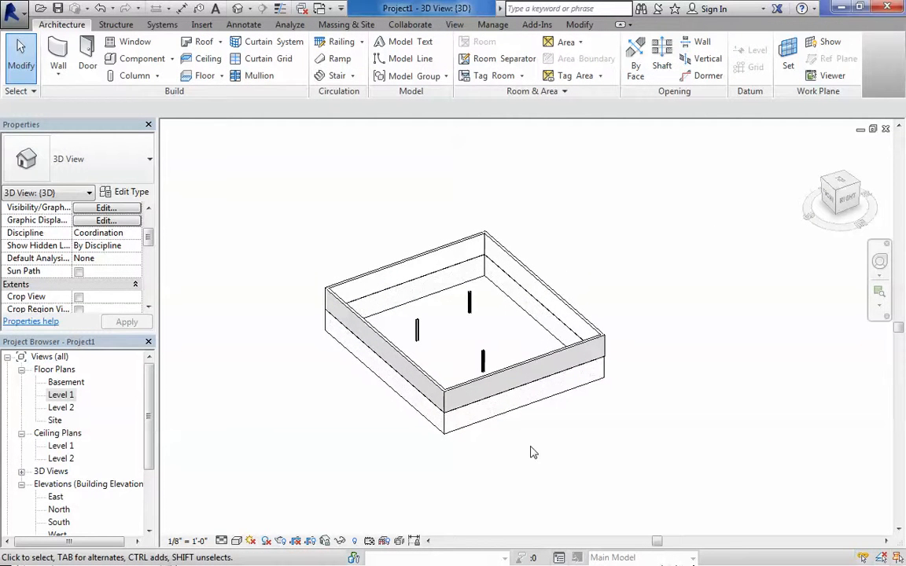
Step: Set the Type Mark of the Foundation - 12" Concrete wall type to 1
left_click(501, 418)
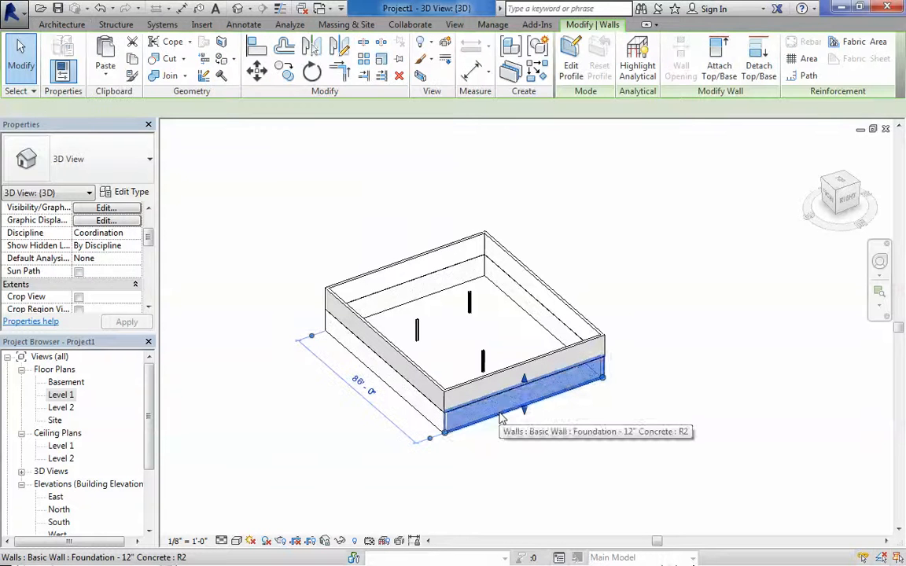
left_click(129, 193)
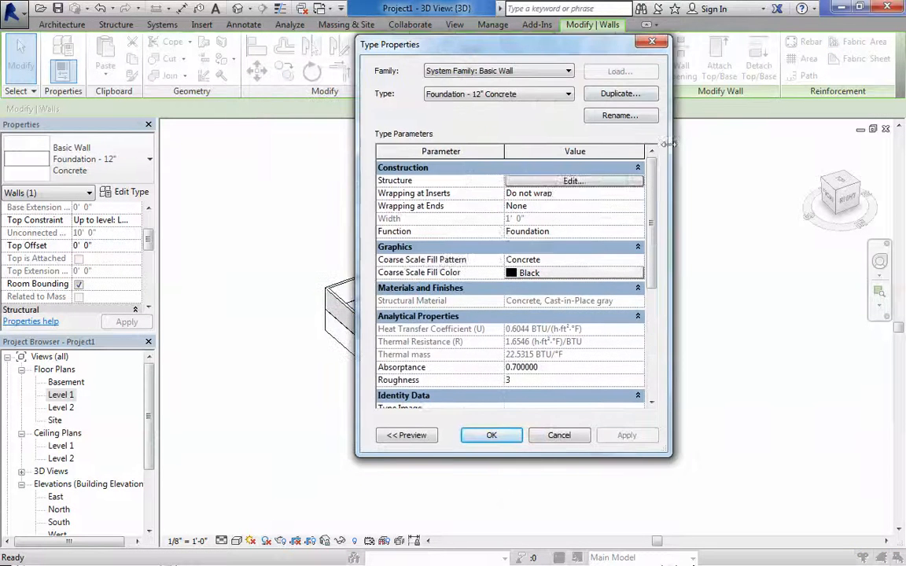
scroll(485, 220, "down", 4)
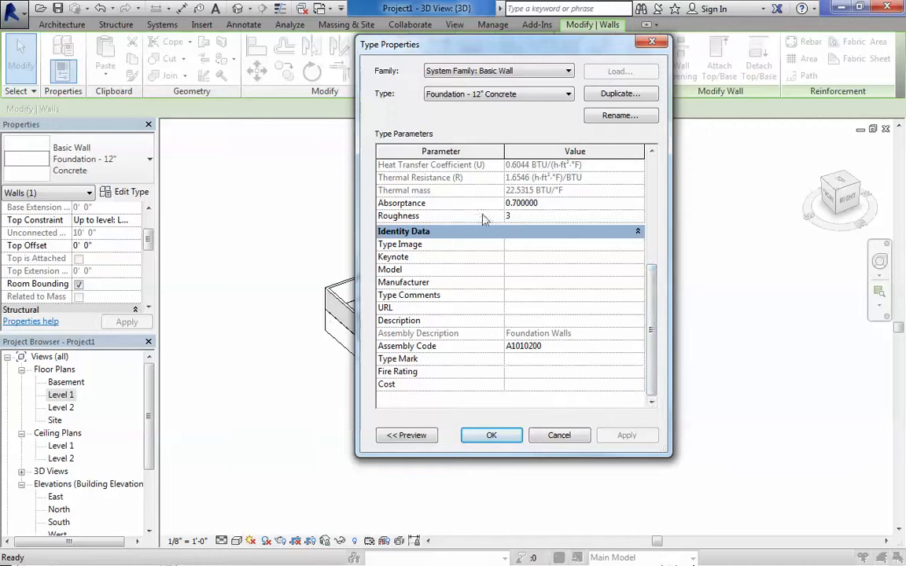
left_click(535, 362)
type("1")
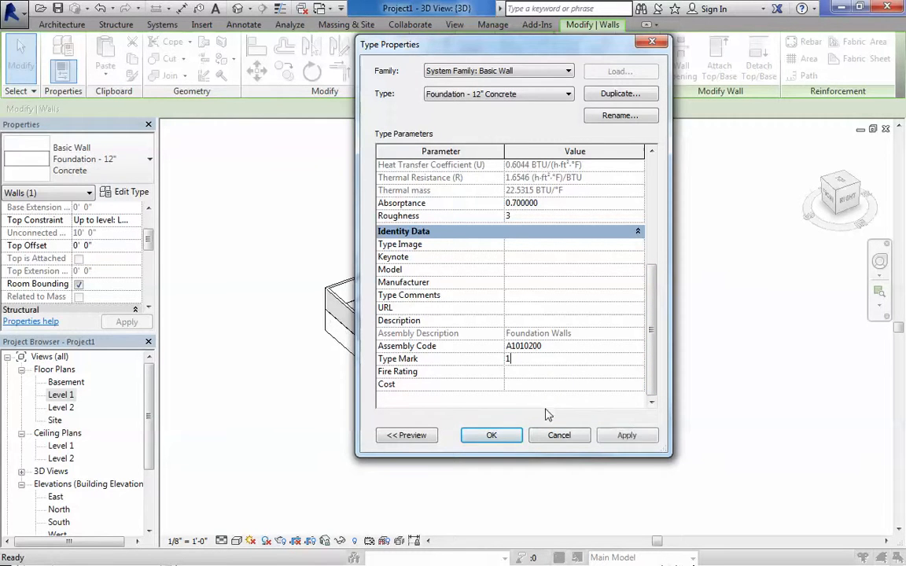
left_click(492, 436)
left_click(583, 470)
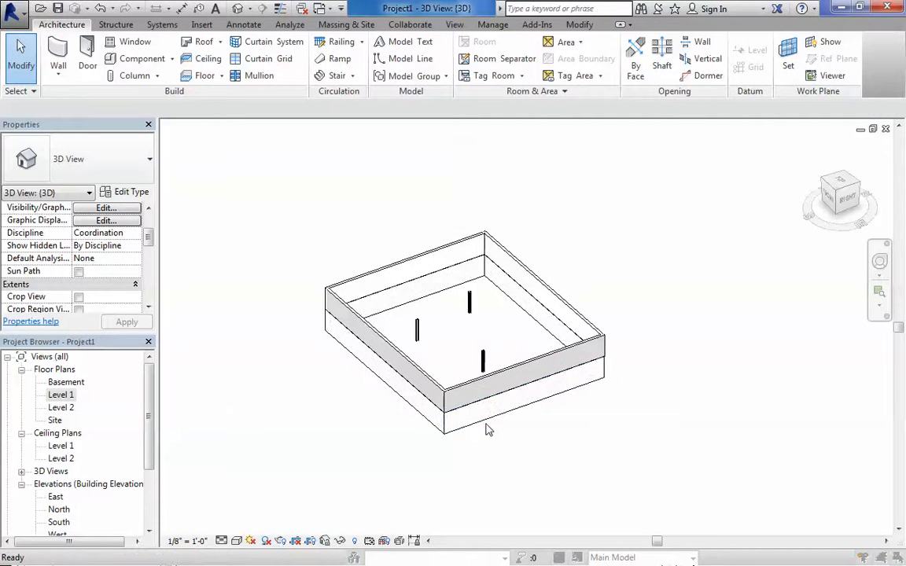
Step: Turn off the Foundation Walls filter's visibility in the 3D view and inspect the model from a lower angle
key("g")
left_click(547, 62)
left_click_drag(541, 46, 583, 47)
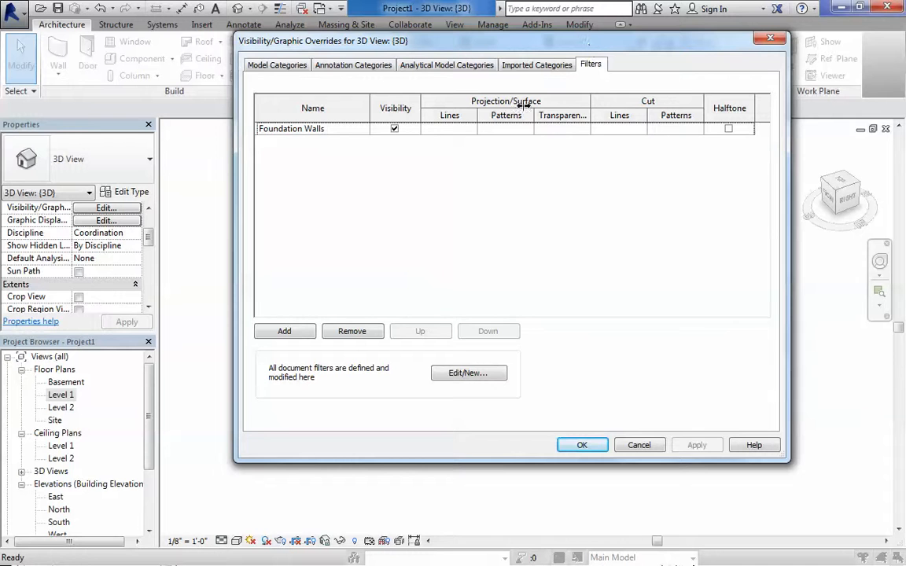
left_click(394, 128)
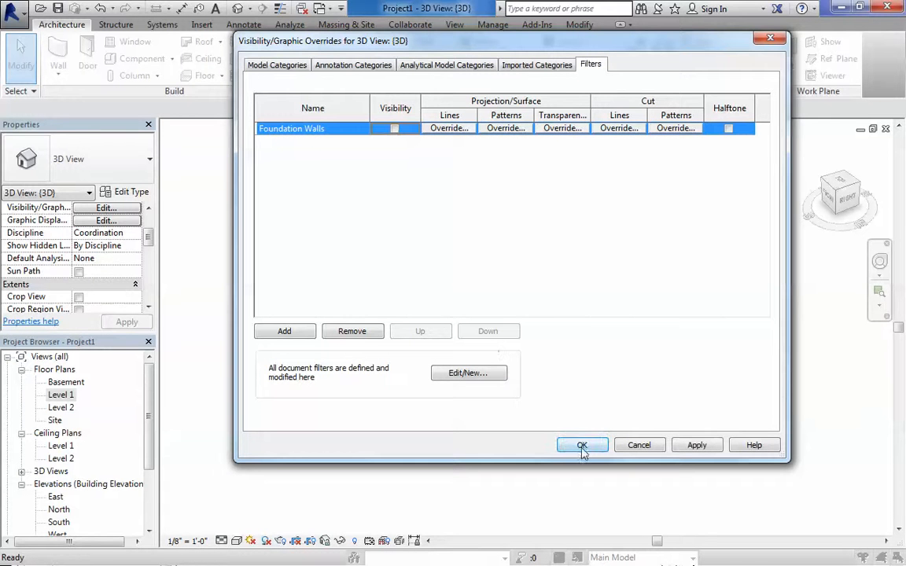
left_click_drag(574, 45, 386, 71)
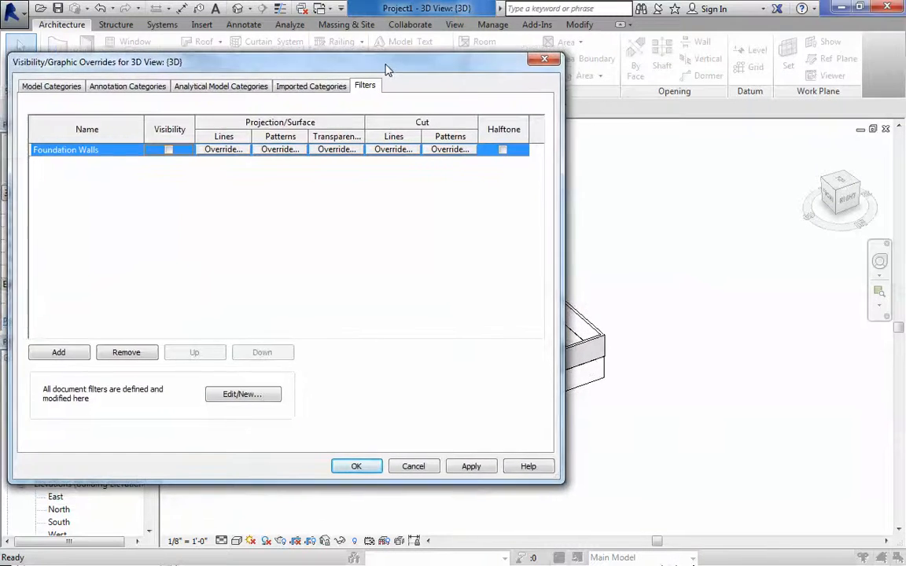
left_click(360, 467)
middle_click_drag(511, 380, 592, 375, "shift")
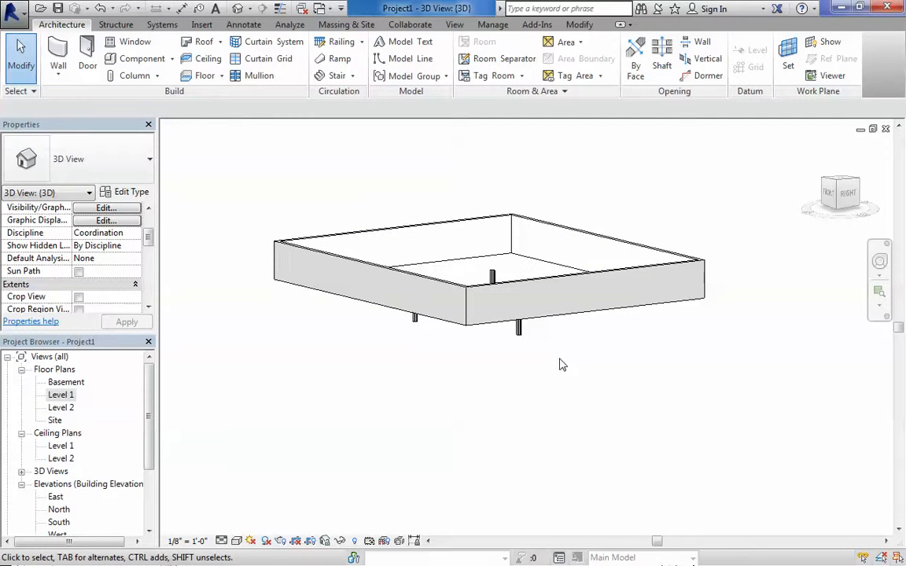
Step: Undo the last visibility change made to the Foundation Walls filter
left_click_drag(704, 202, 243, 369)
left_click(375, 416)
key("ctrl+z")
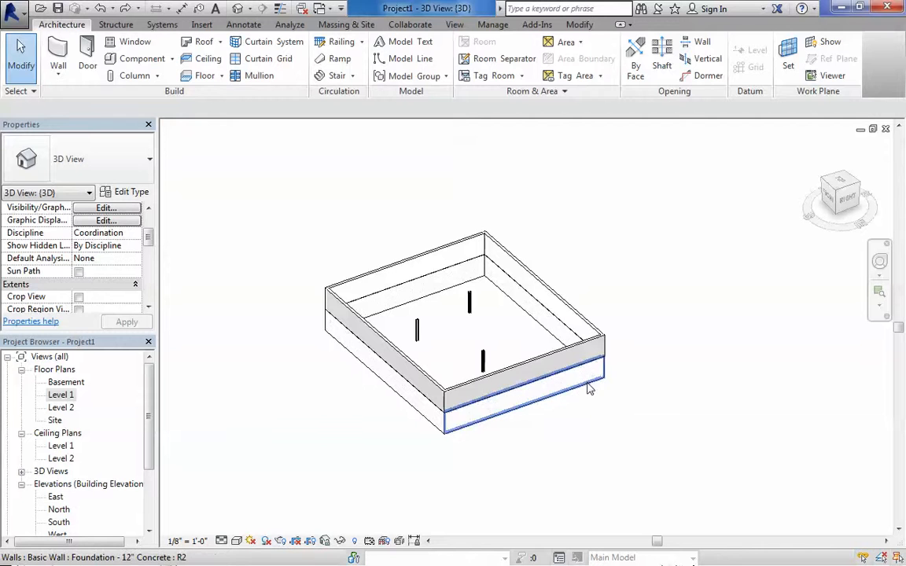
Step: Set the Type Mark of the Foundation - 12" Concrete wall type to 0
left_click(590, 389)
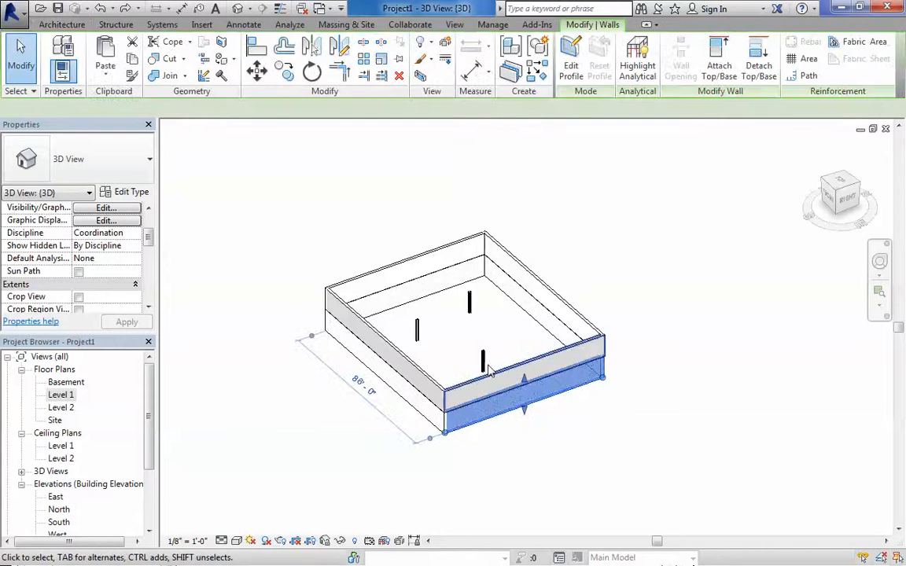
left_click(126, 192)
scroll(588, 252, "down", 4)
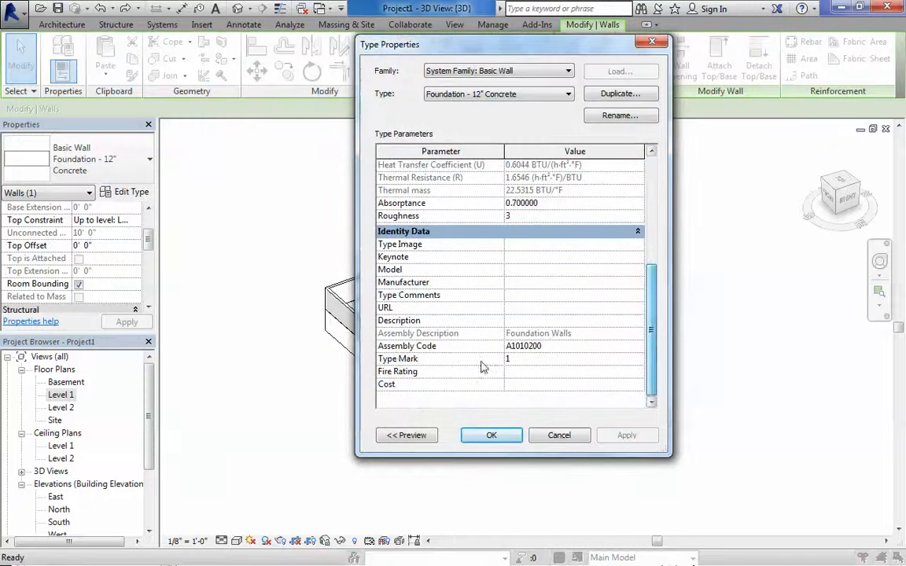
left_click(531, 360)
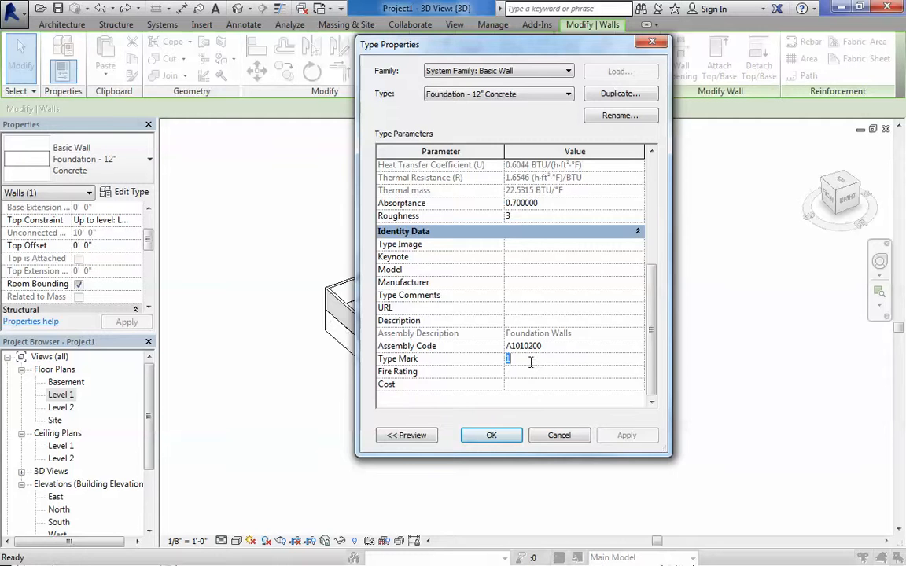
type("0")
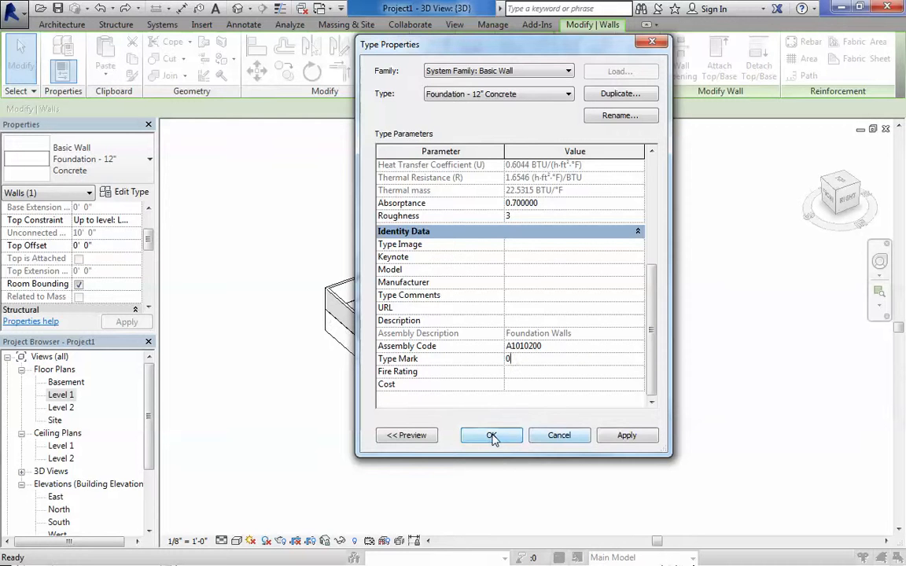
left_click(493, 435)
left_click(395, 484)
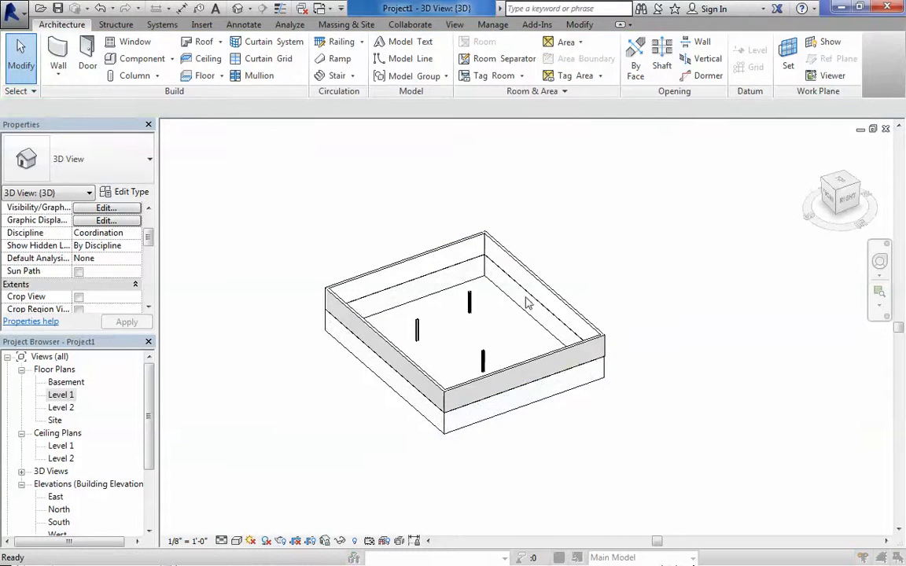
Step: Switch off visibility for the Foundation Walls filter in the 3D view's visibility/graphic overrides
key("v")
key("g")
left_click(367, 86)
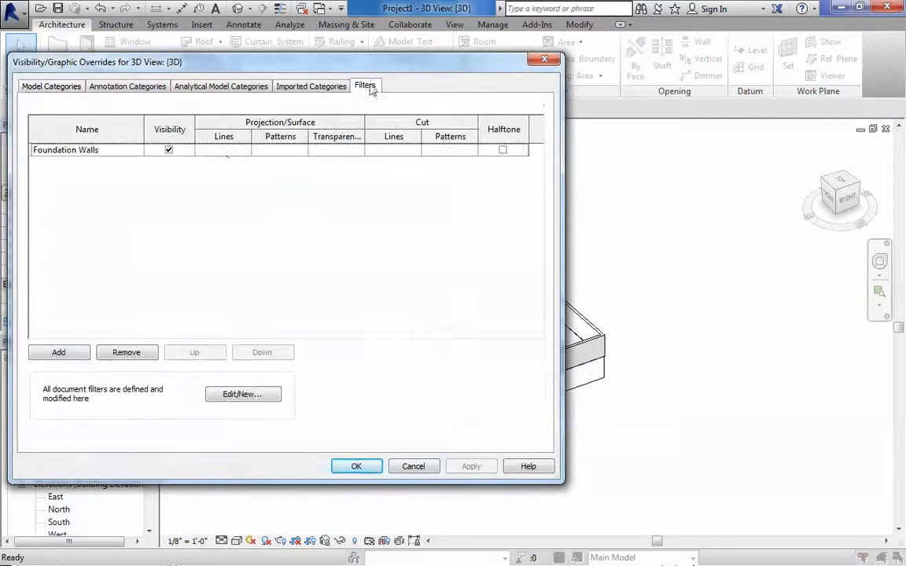
left_click(168, 150)
left_click(355, 466)
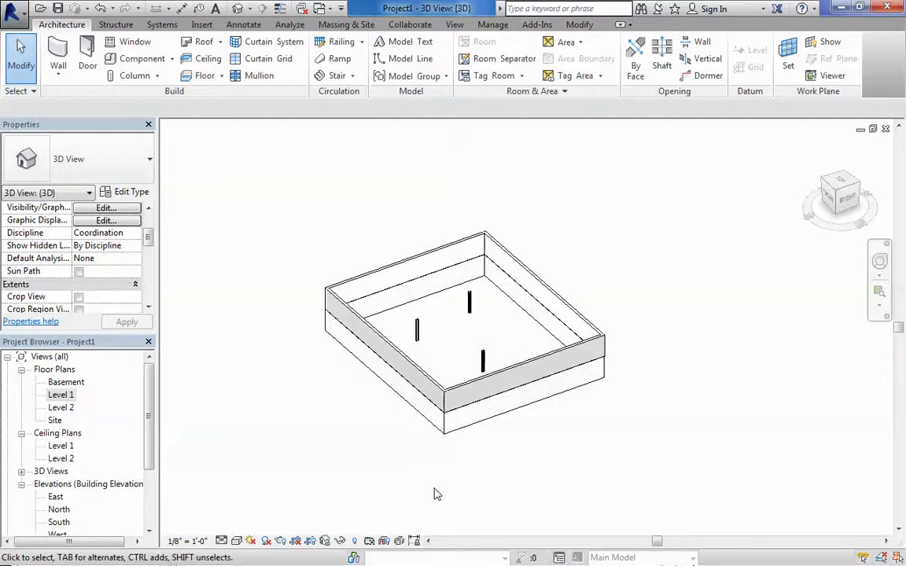
Step: Change the Type Mark of the Foundation - 12" Concrete wall type back to 1
left_click(493, 422)
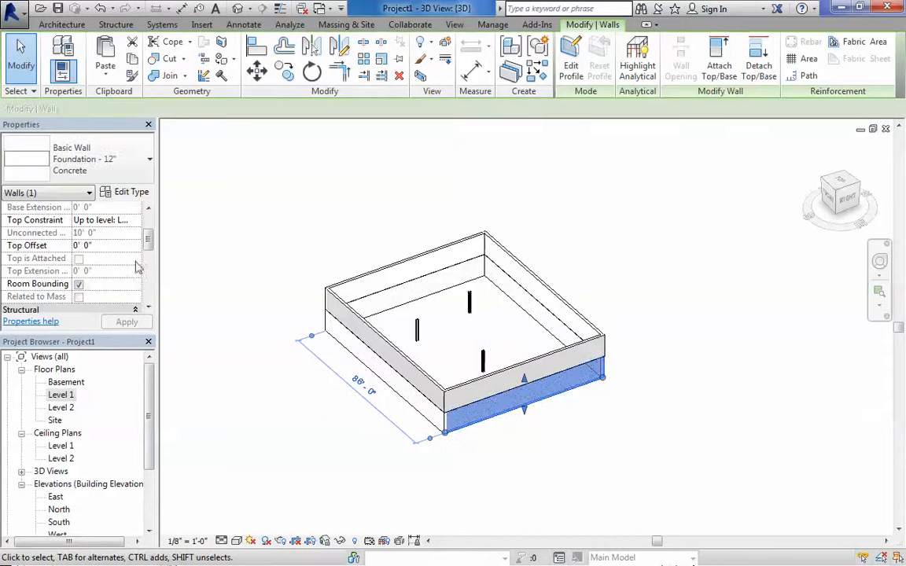
scroll(149, 248, "down", 1)
left_click_drag(149, 248, 148, 289)
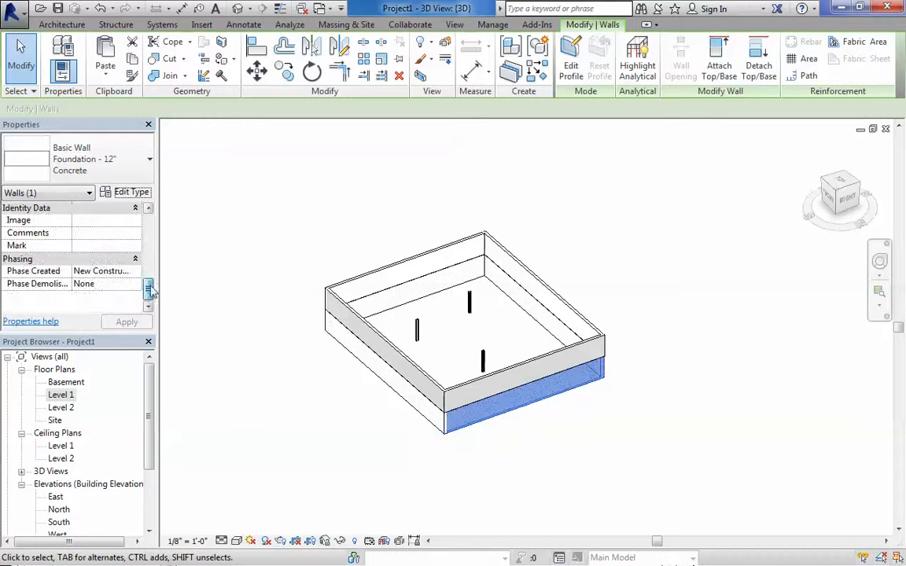
left_click(131, 192)
left_click(652, 360)
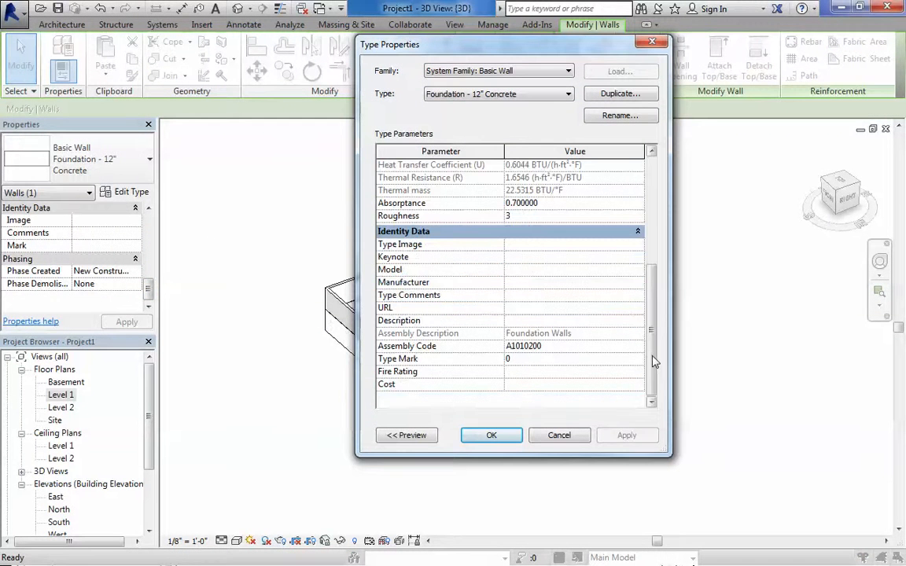
left_click(541, 359)
type("B")
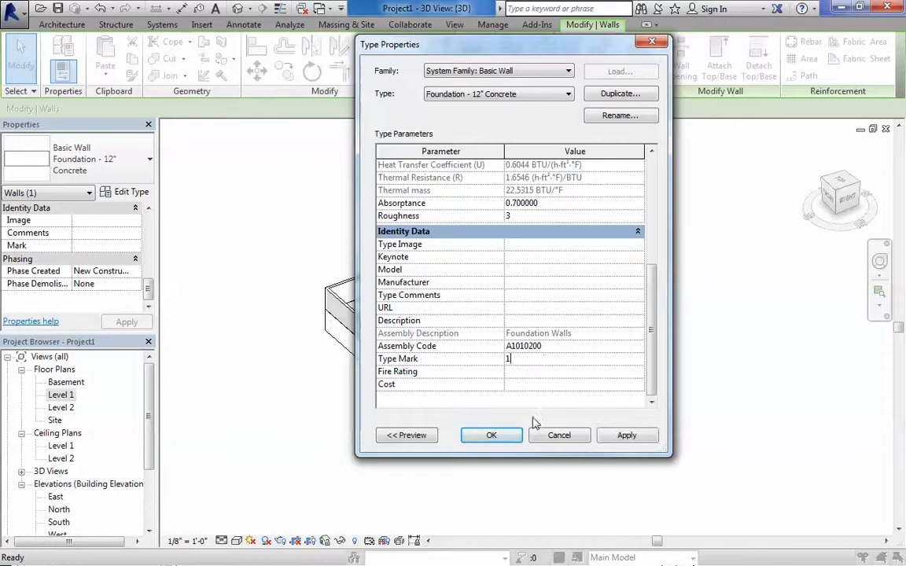
left_click(491, 435)
left_click(527, 461)
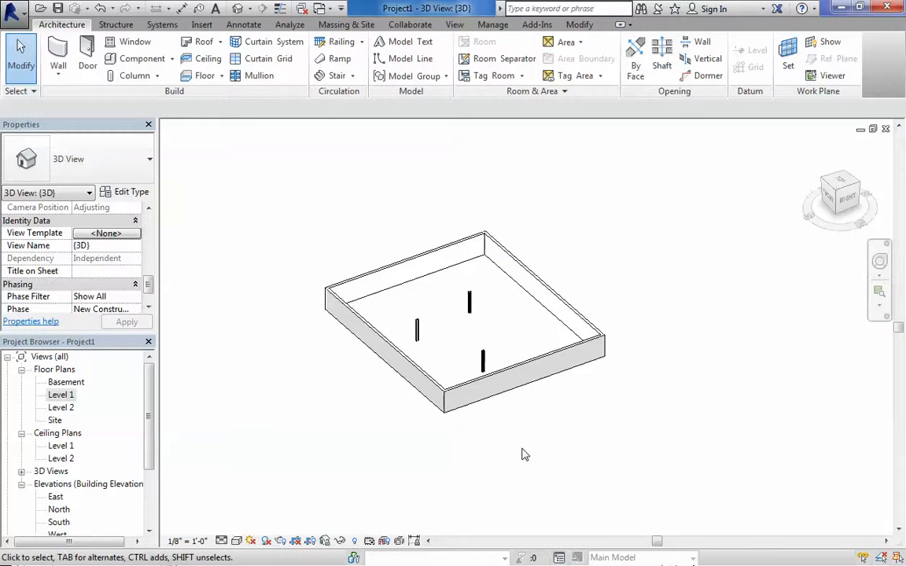
Step: Turn the Foundation Walls filter's visibility on in the 3D view's visibility/graphic overrides
key("v")
key("g")
left_click(364, 85)
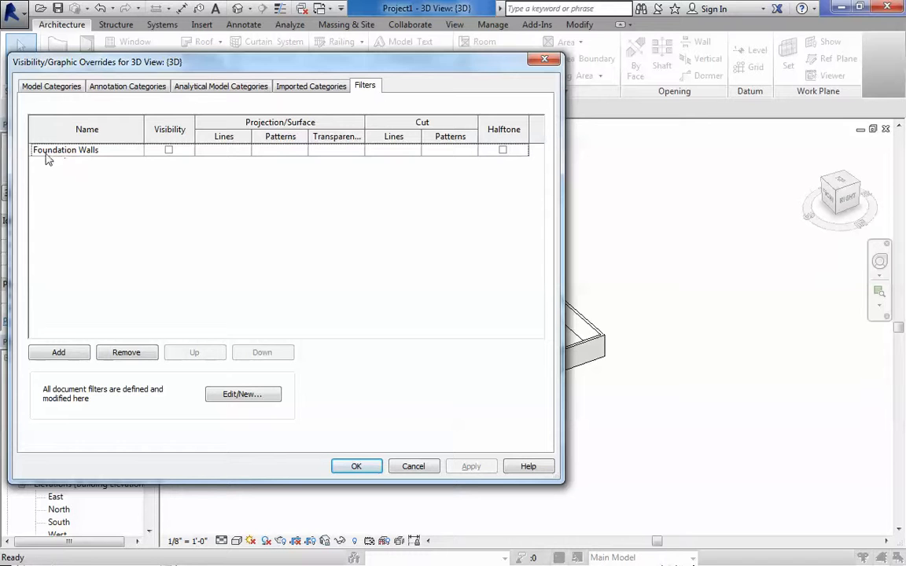
left_click(168, 149)
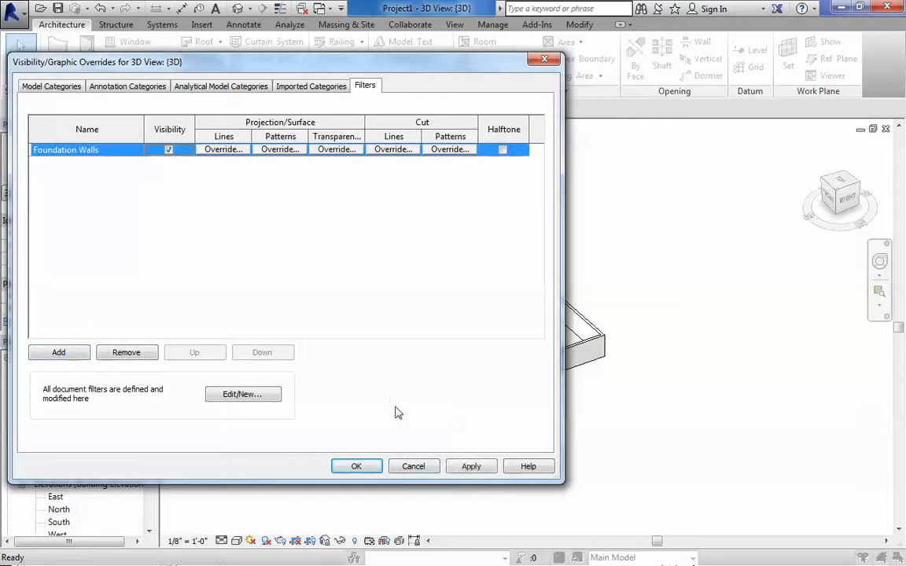
left_click(363, 467)
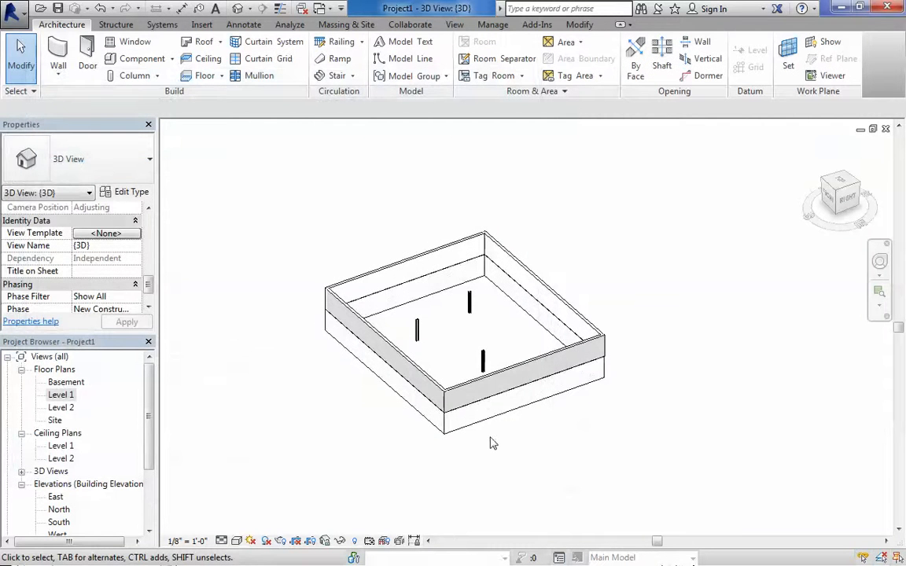
Step: Override the Foundation Walls filter's projection/surface transparency to about 57% in the 3D view
key("v")
key("g")
left_click(363, 85)
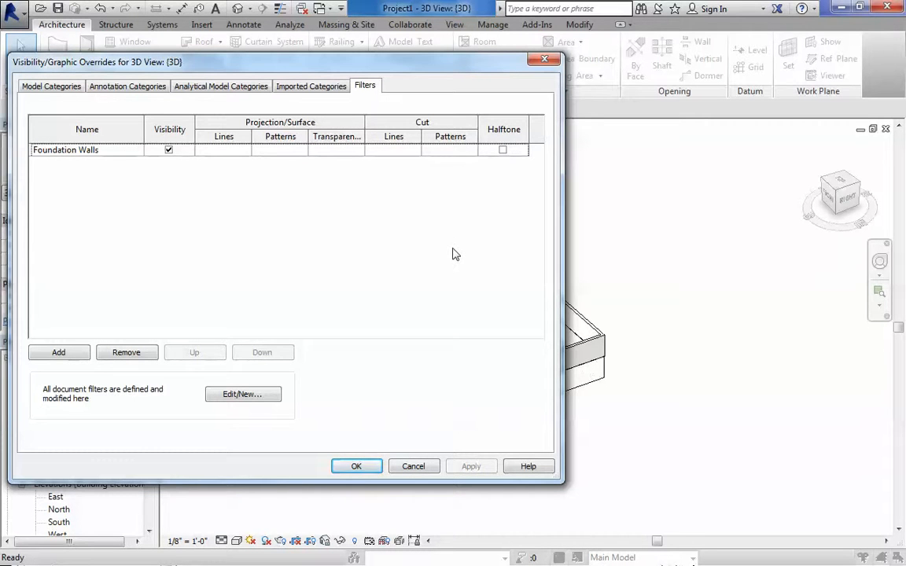
left_click(67, 151)
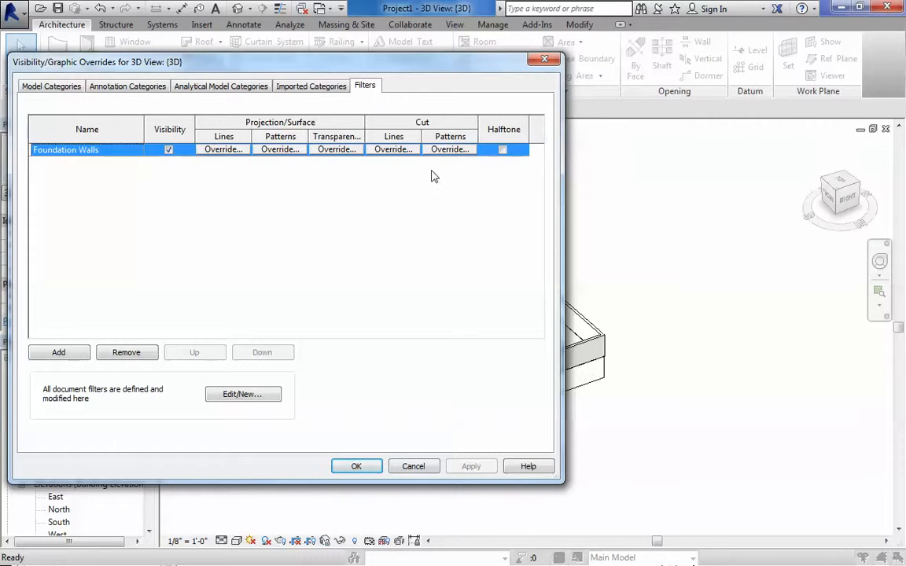
left_click(335, 150)
left_click_drag(245, 270, 306, 270)
left_click(304, 291)
left_click(356, 466)
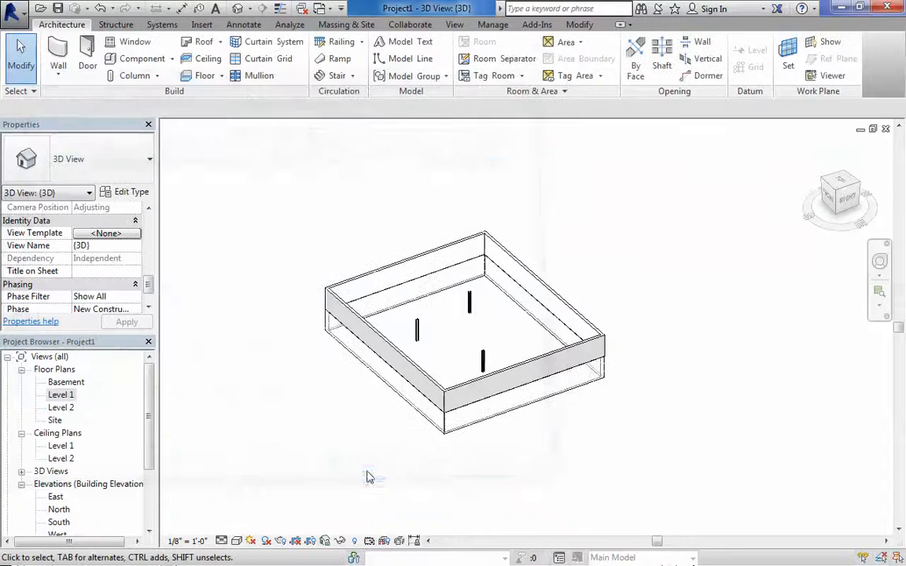
Step: Override the Foundation Walls filter's projection lines in the 3D view with red color and the Dot 1/16" pattern
key("v")
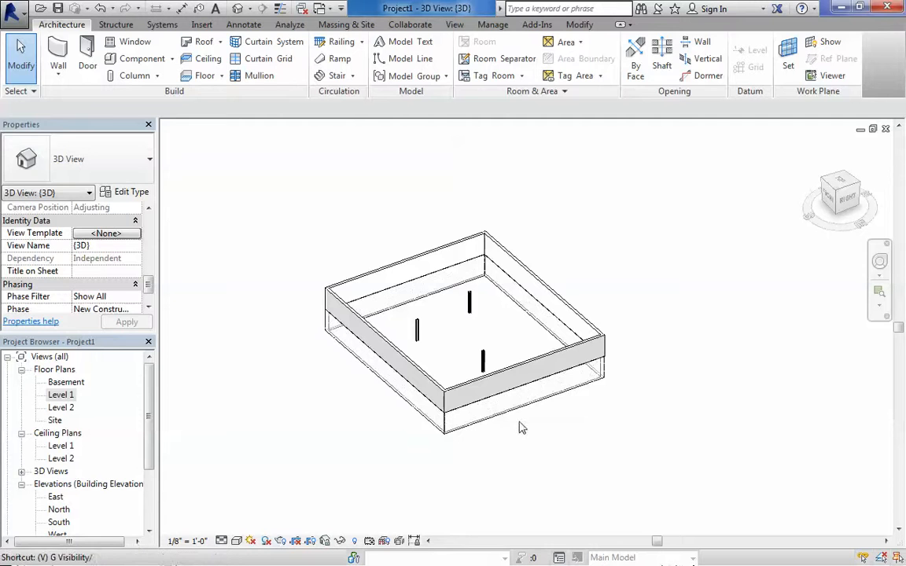
key("g")
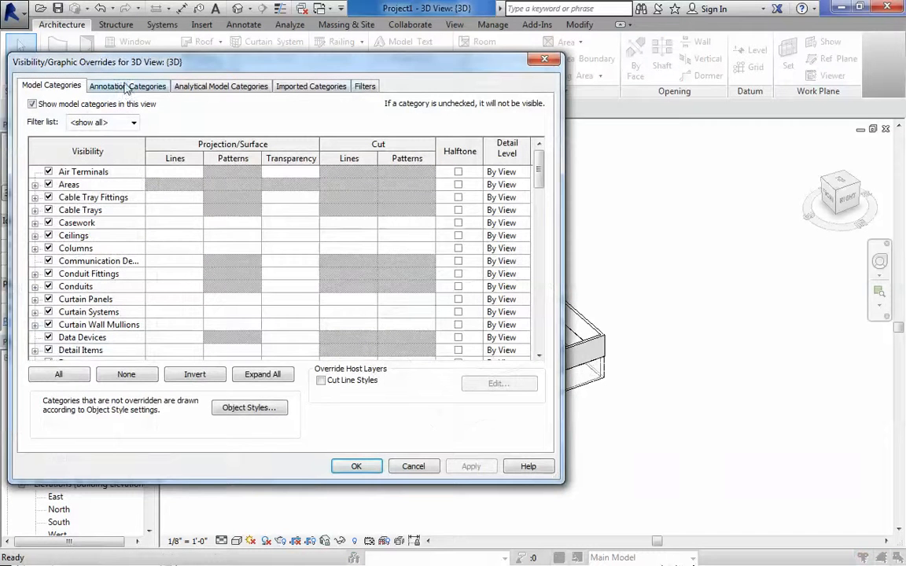
left_click(364, 86)
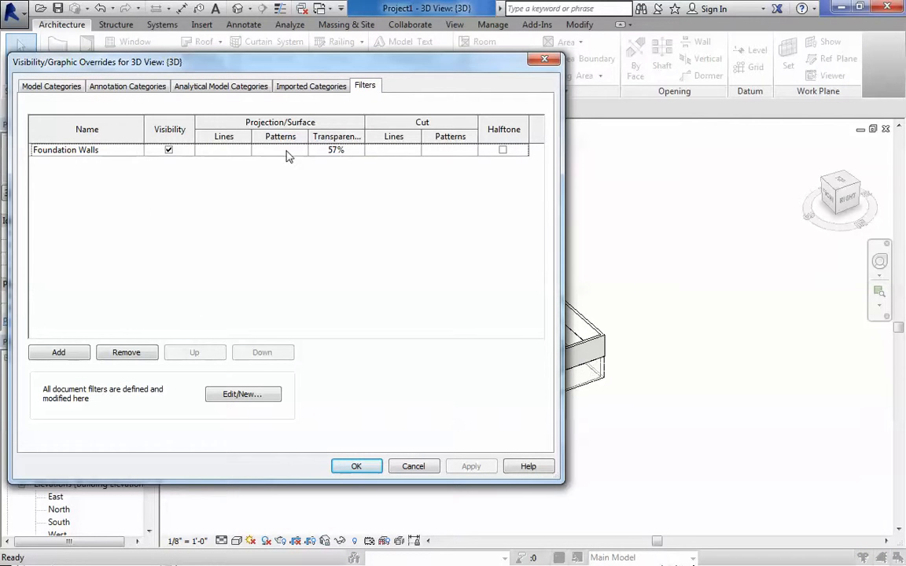
left_click(226, 151)
left_click(223, 150)
left_click(244, 265)
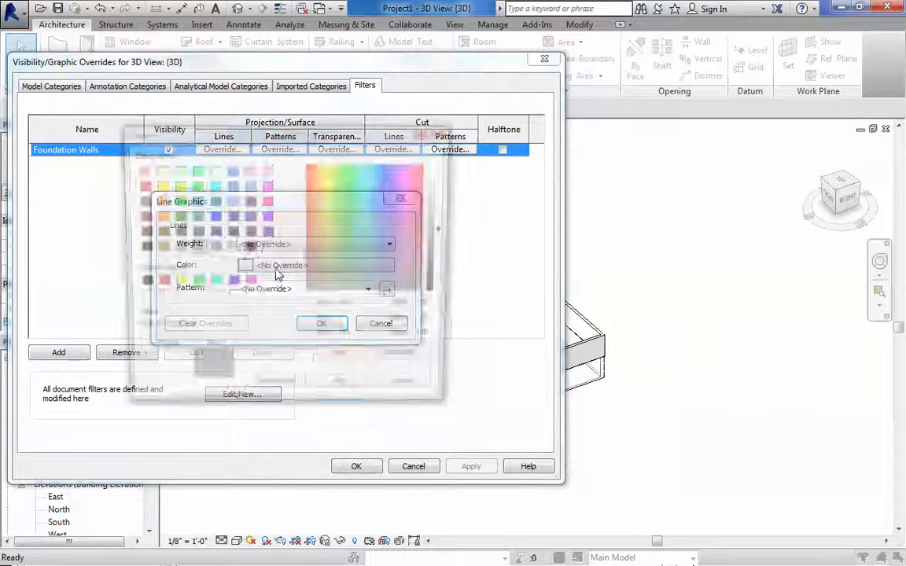
left_click(157, 284)
left_click(343, 393)
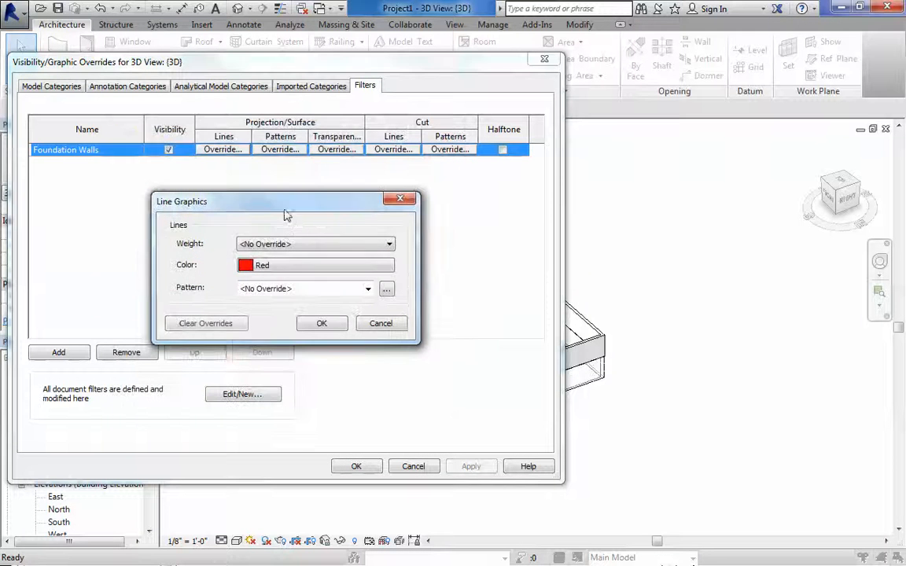
left_click(283, 287)
left_click(299, 301)
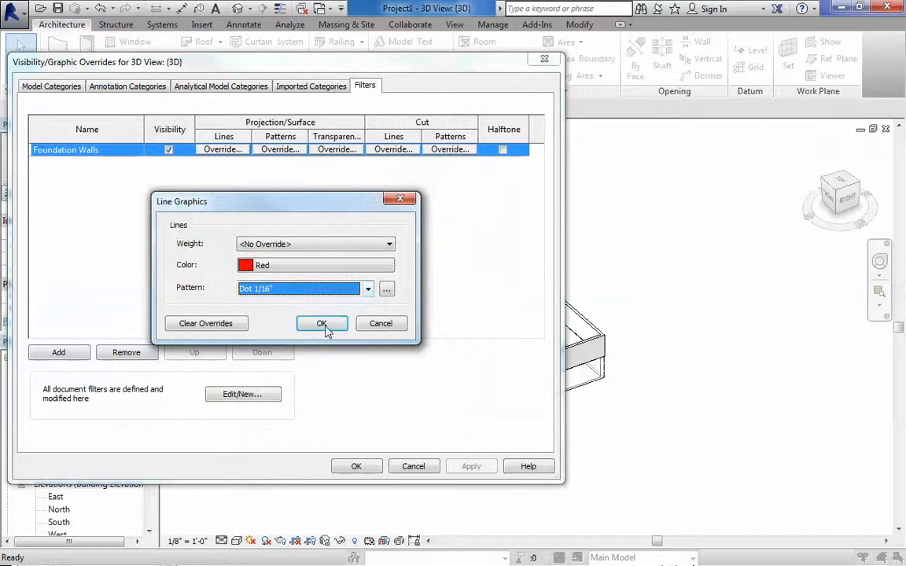
left_click(322, 324)
left_click(356, 467)
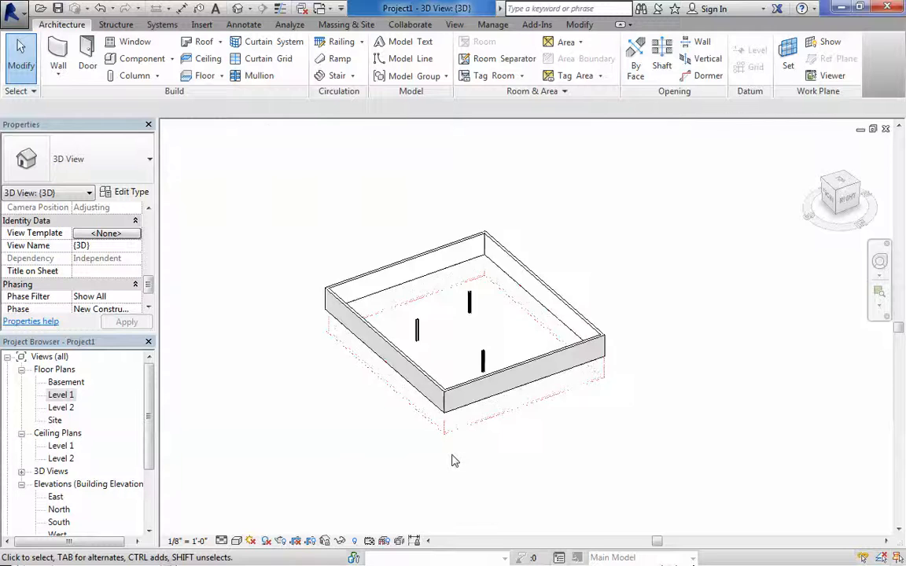
Step: Clear the Type Mark of the Foundation - 12" Concrete wall type through one of the foundation walls
scroll(460, 458, "up", 5)
scroll(466, 456, "down", 8)
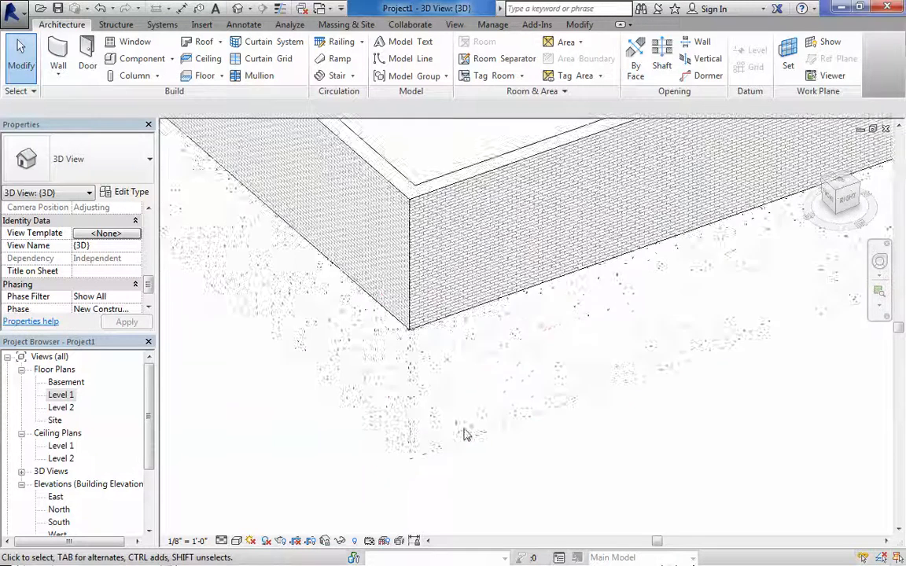
scroll(542, 383, "up", 2)
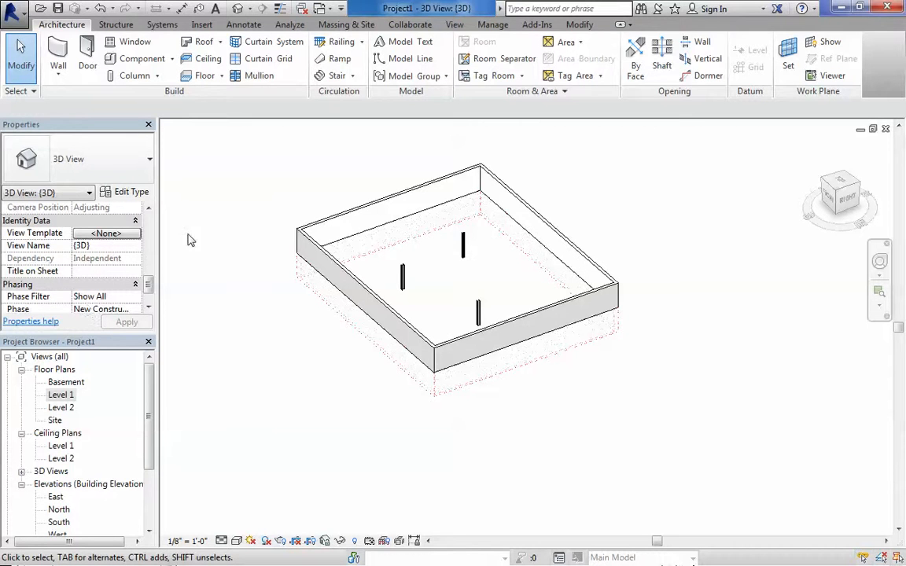
mouse_move(149, 285)
left_mouse_down()
mouse_move(149, 301)
mouse_move(150, 287)
left_mouse_up()
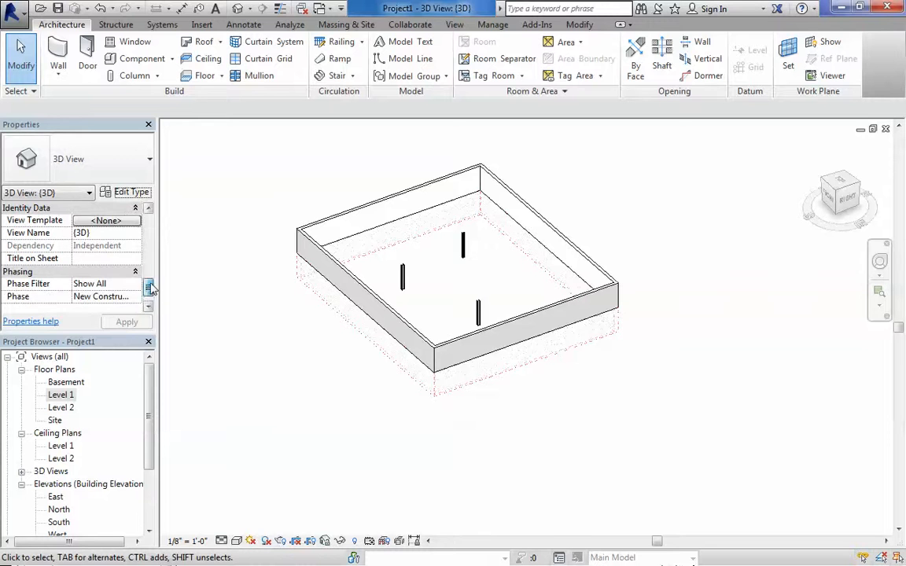
left_click(481, 385)
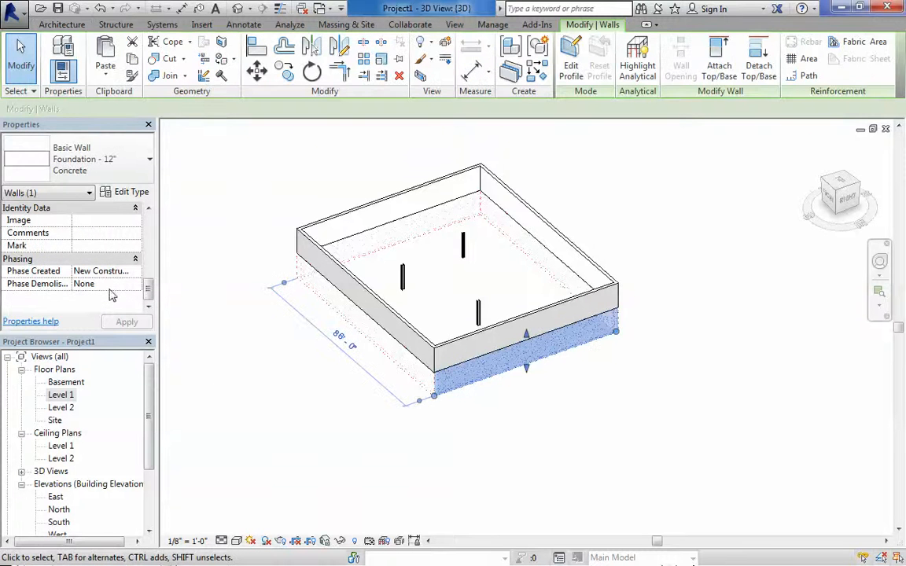
left_click(102, 245)
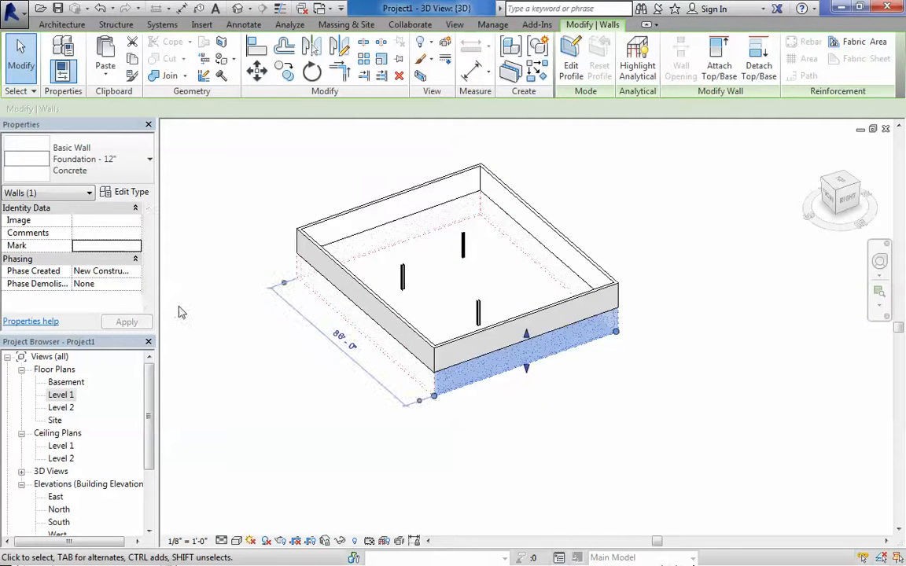
left_click(125, 190)
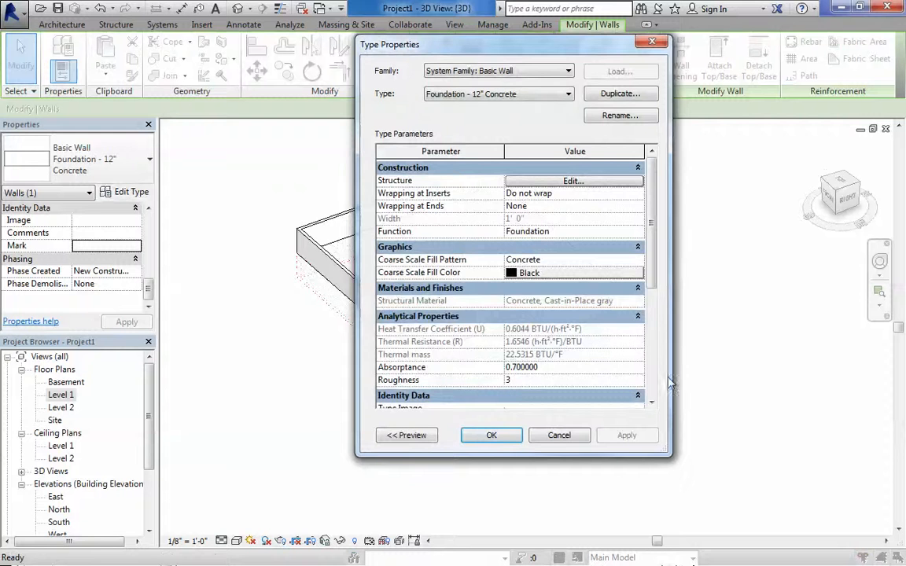
scroll(653, 269, "down", 5)
left_click(535, 359)
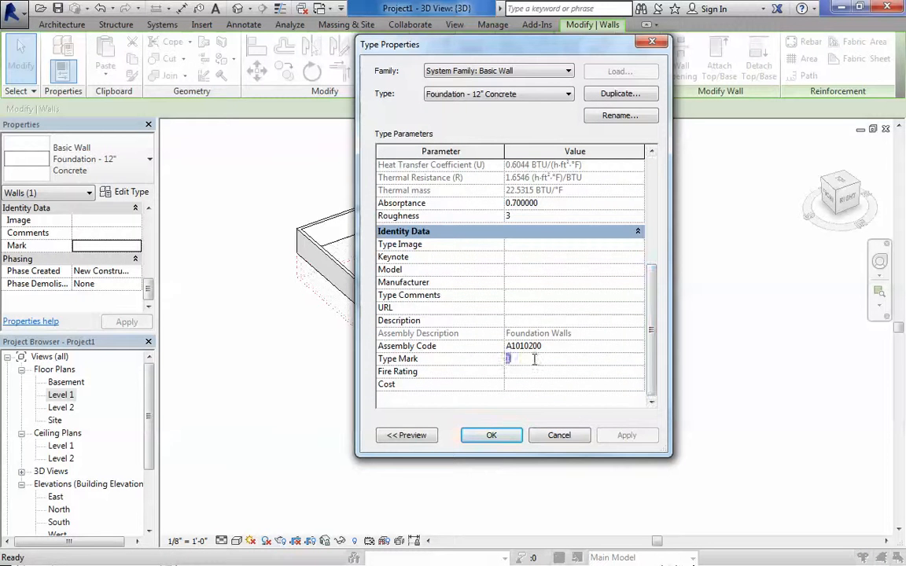
left_click(491, 435)
left_click(542, 440)
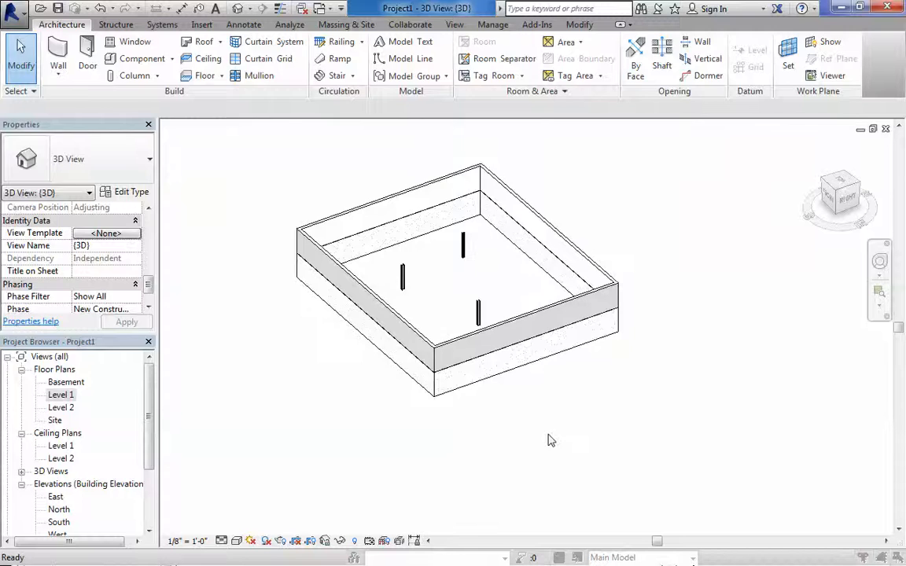
Step: Change the Foundation Walls filter rule to filter by Mark equals 1 instead of Type Mark
key("v")
key("g")
left_click(364, 85)
left_click_drag(372, 71, 515, 107)
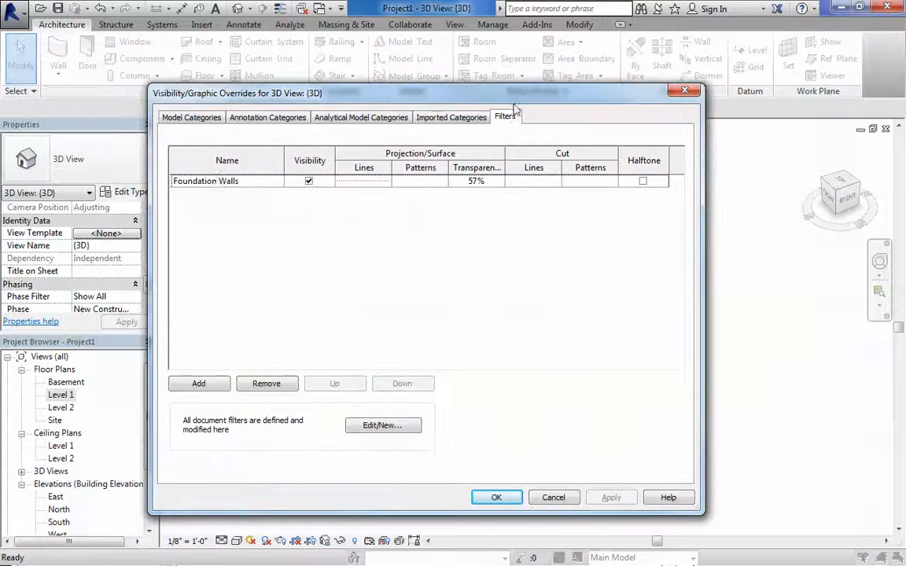
left_click(218, 183)
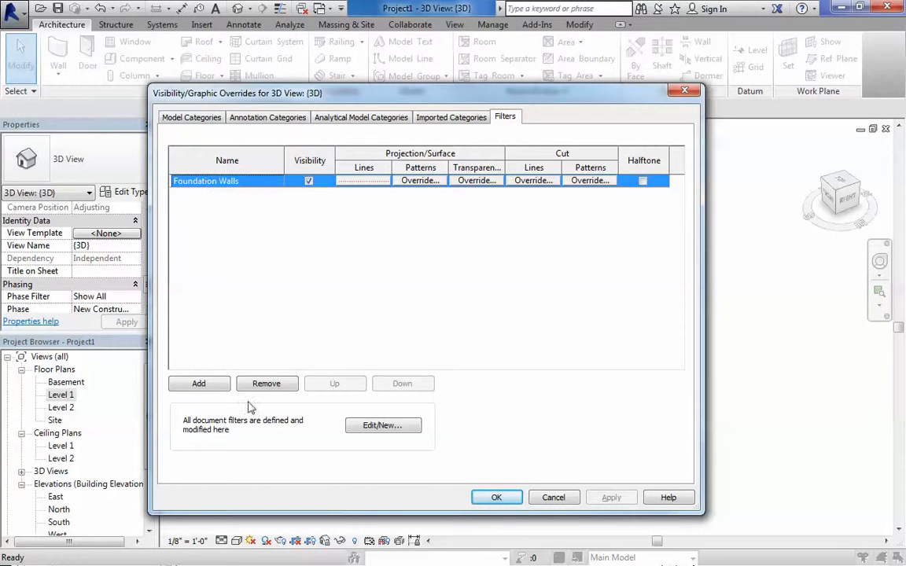
left_click(380, 427)
left_click(265, 103)
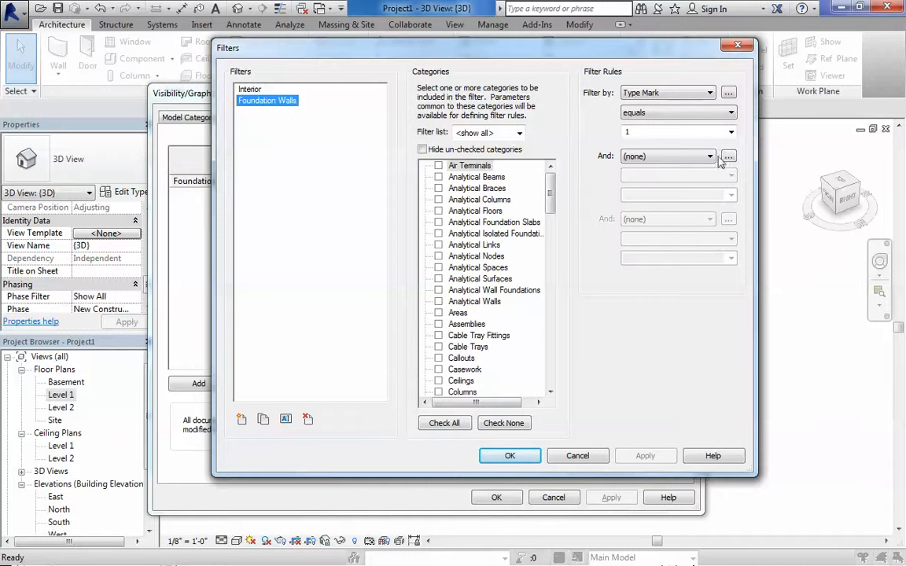
left_click(664, 93)
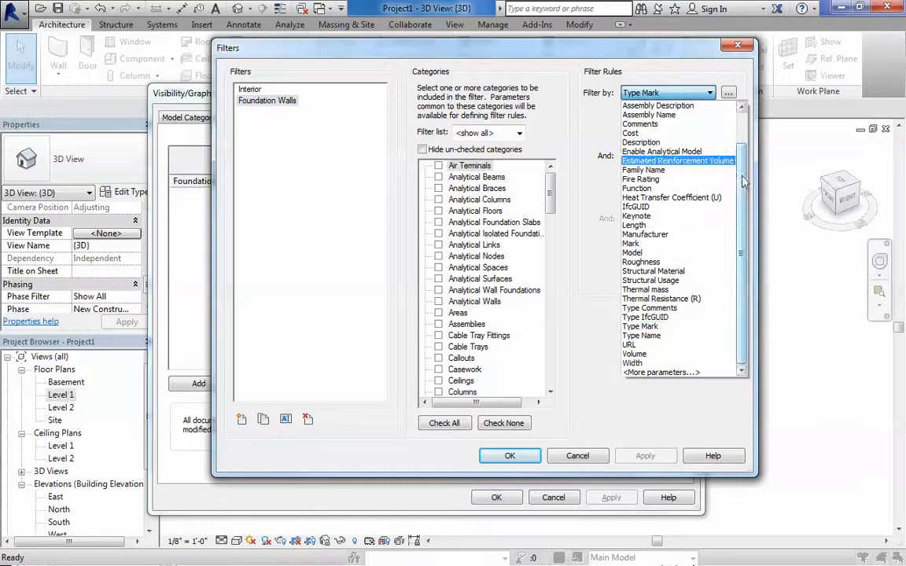
left_click(649, 245)
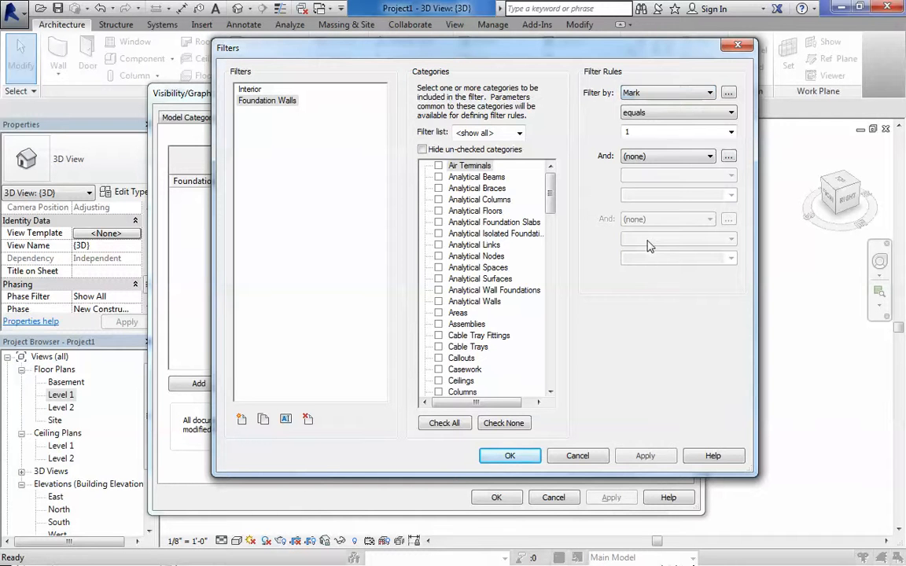
left_click(510, 456)
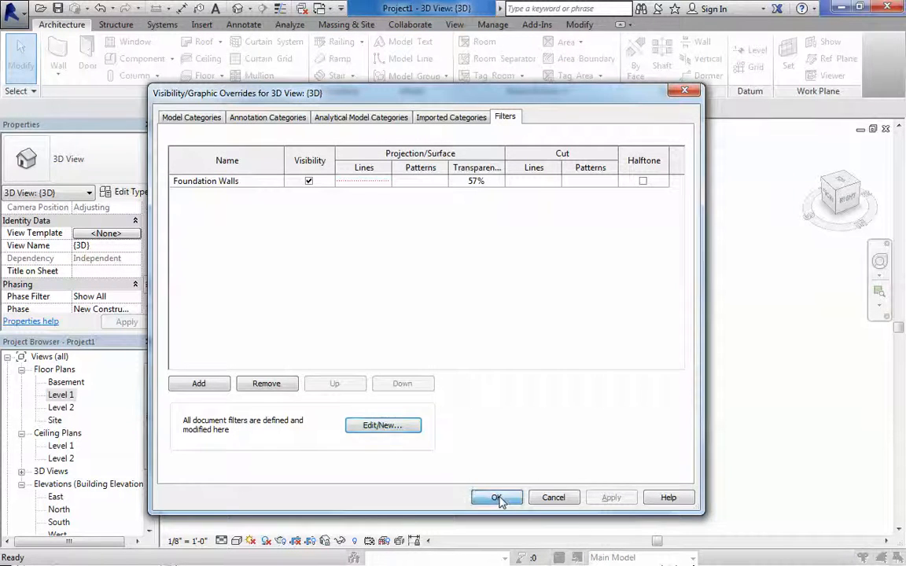
left_click(497, 498)
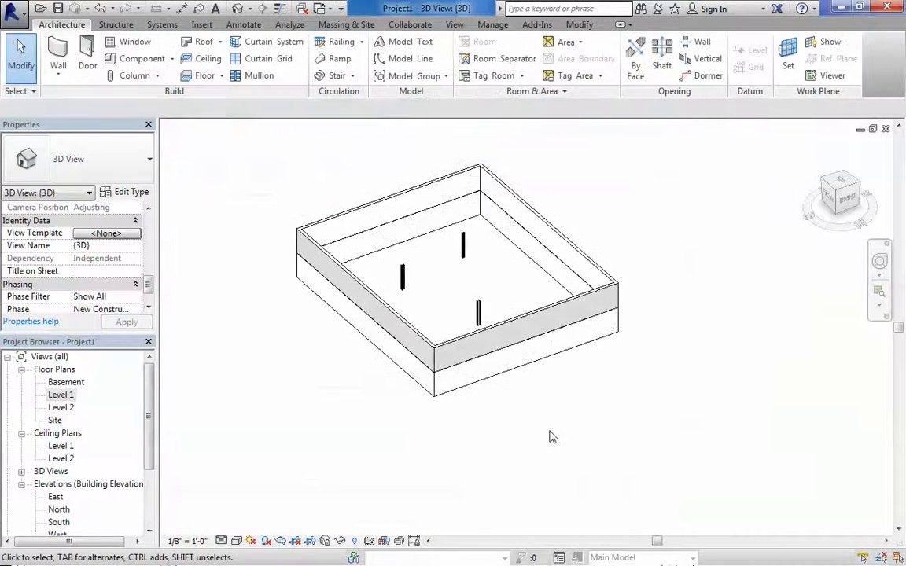
Step: Set the Mark of the right-side foundation wall to 1 and examine how that wall is drawn
left_click(522, 371)
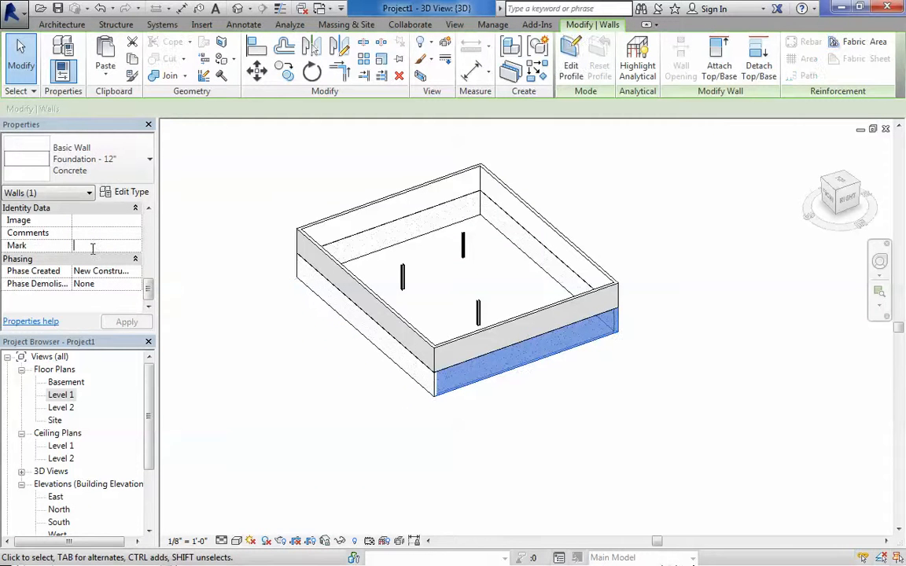
left_click(127, 322)
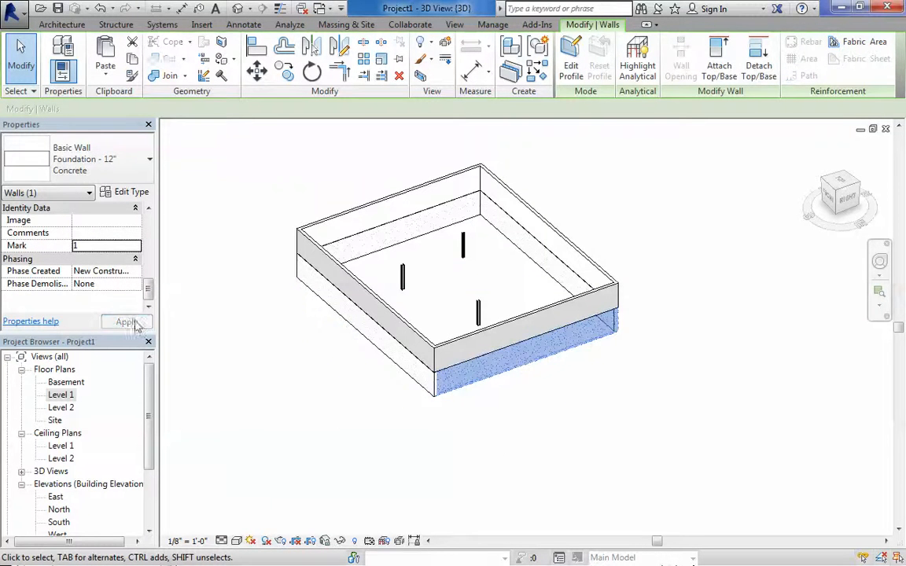
left_click(414, 464)
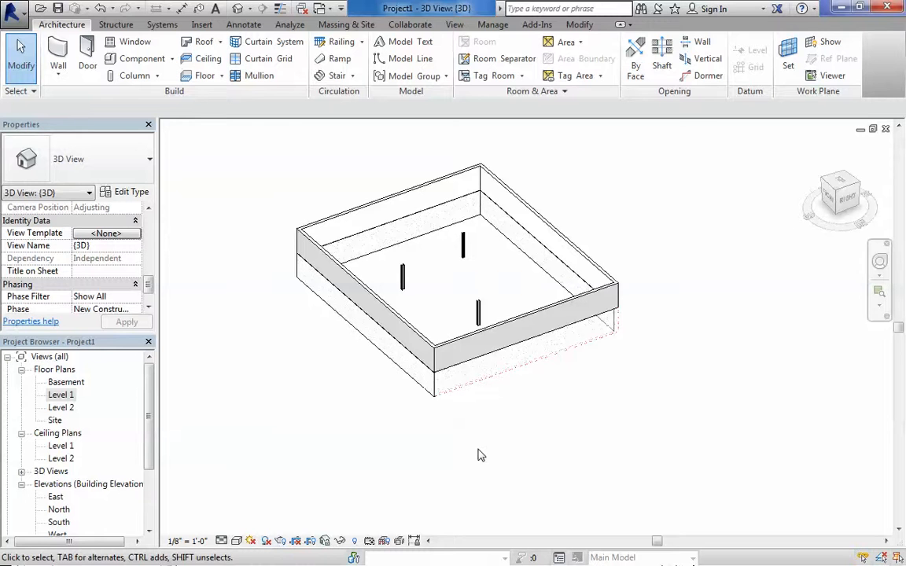
scroll(427, 404, "up", 4)
scroll(645, 391, "down", 5)
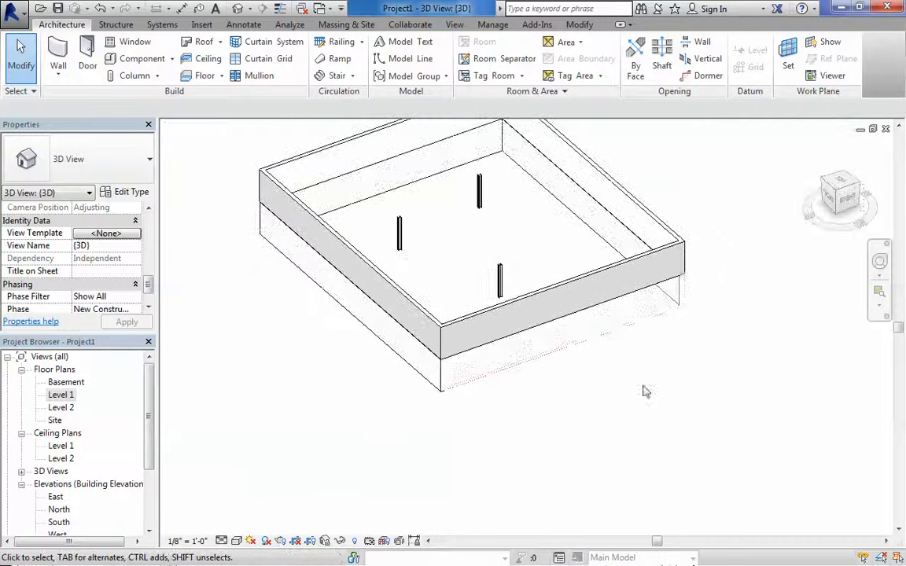
scroll(644, 391, "up", 4)
scroll(666, 301, "down", 3)
scroll(503, 386, "down", 2)
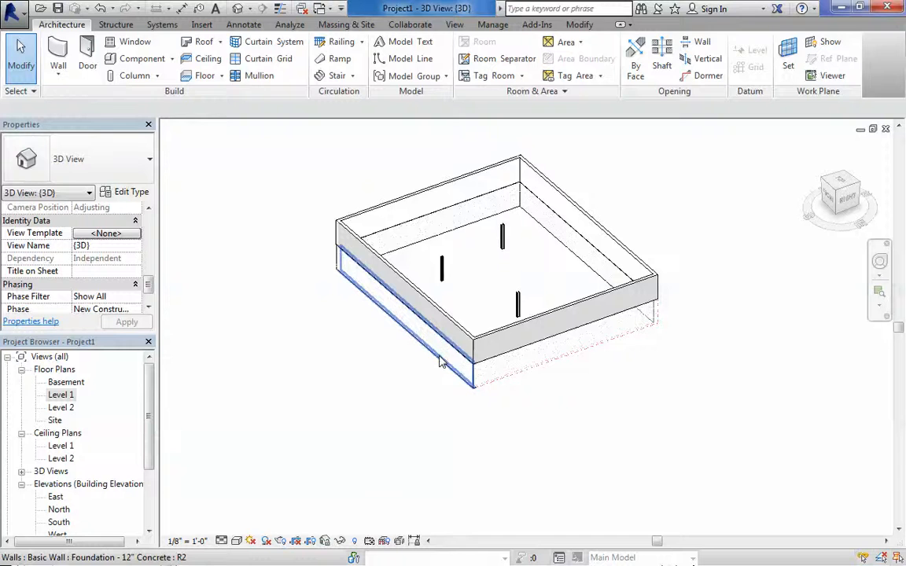
Step: Set the Mark of the near foundation wall adjoining the right-side one to 1, accepting the duplicate value
left_click(398, 329)
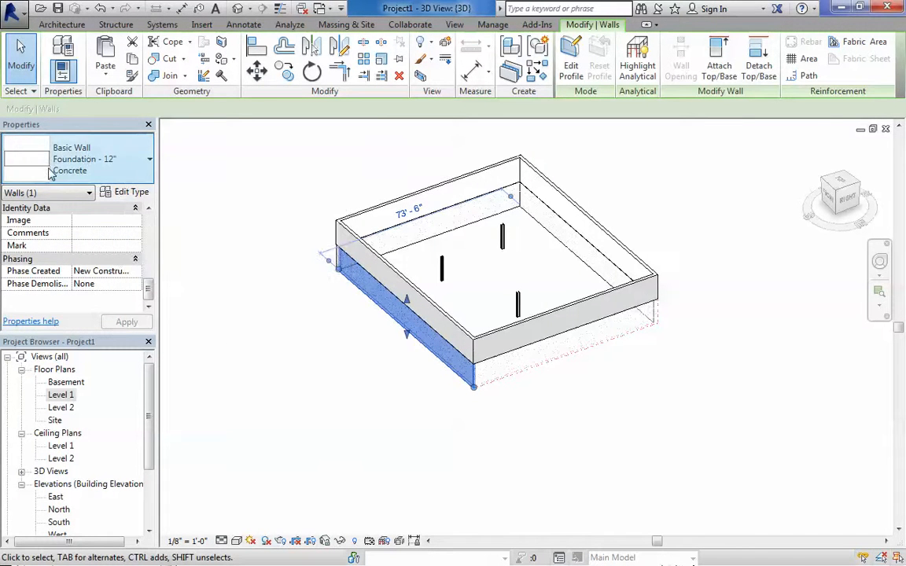
left_click(89, 245)
type("1")
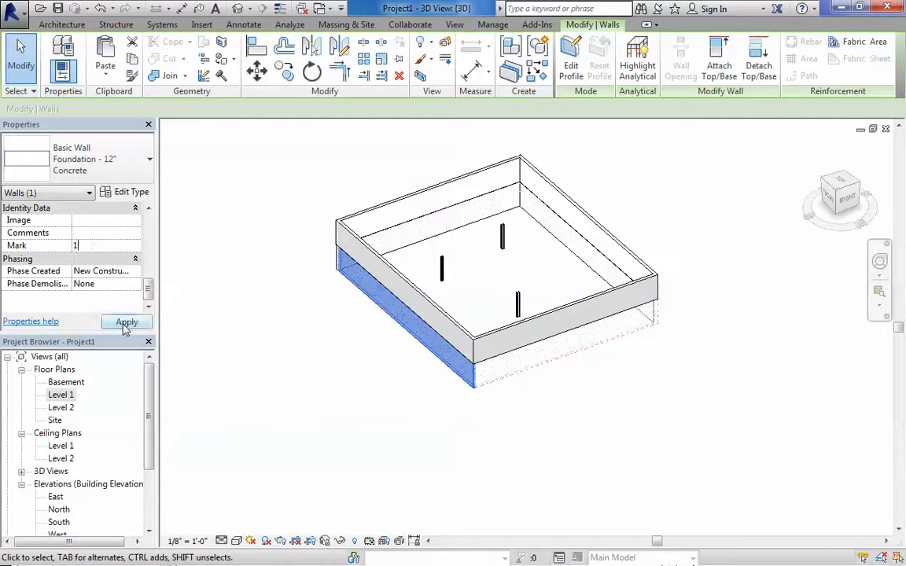
left_click(126, 321)
left_click(504, 338)
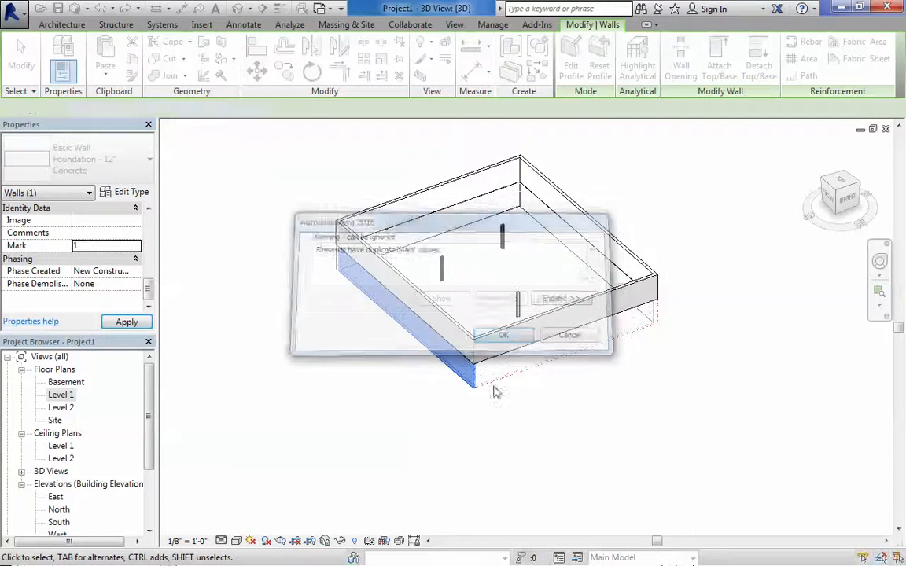
left_click(369, 437)
Step: Set the Mark of the left-side foundation wall on the opposite side of the building to 2
middle_click_drag(343, 384, 740, 386, "shift")
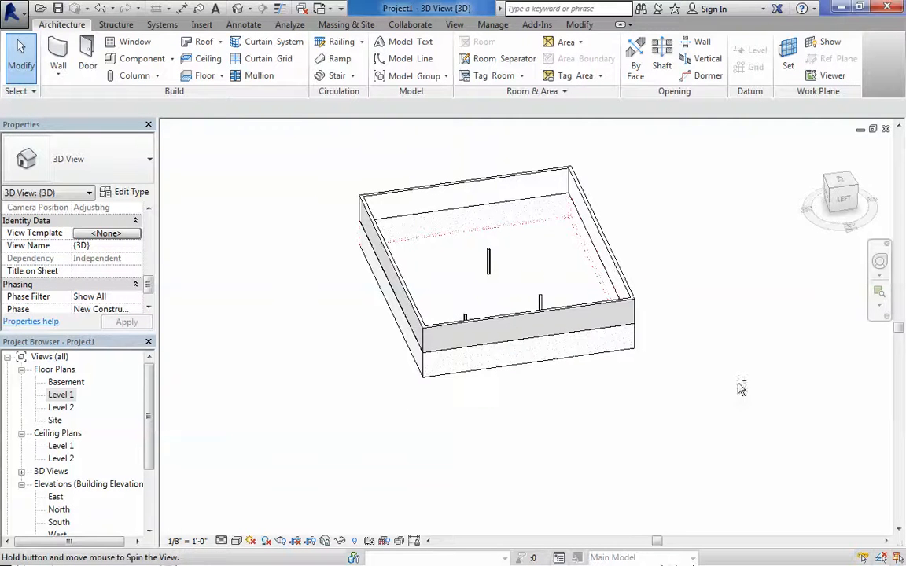
left_click(496, 371)
left_click(93, 246)
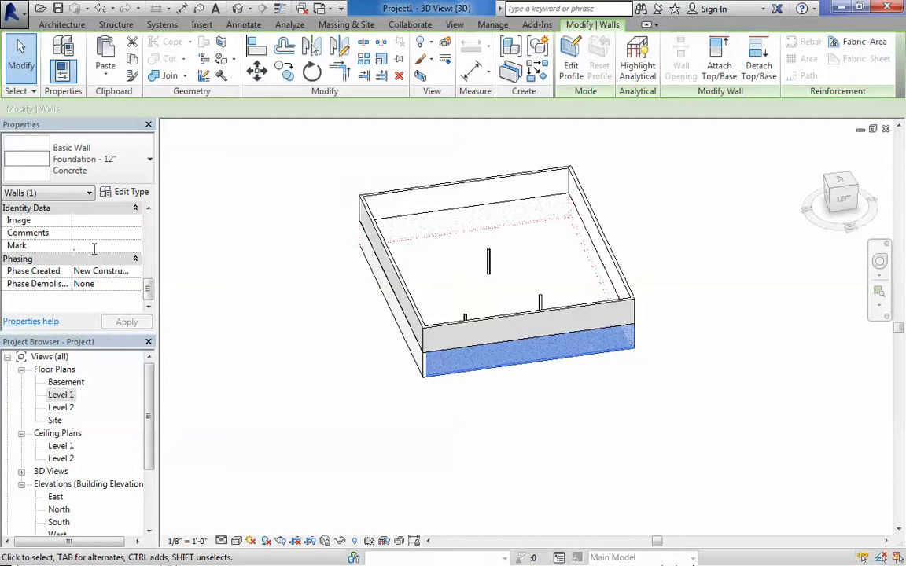
type("2")
left_click(124, 319)
left_click(464, 414)
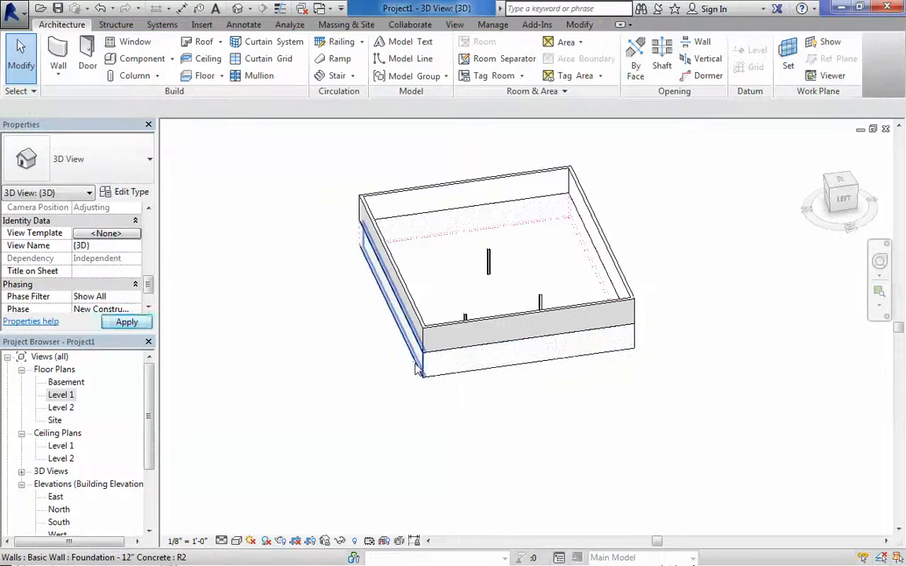
Step: Set the Mark of the remaining unmarked foundation wall to 2, accepting the duplicate value
left_click(419, 370)
left_click(99, 245)
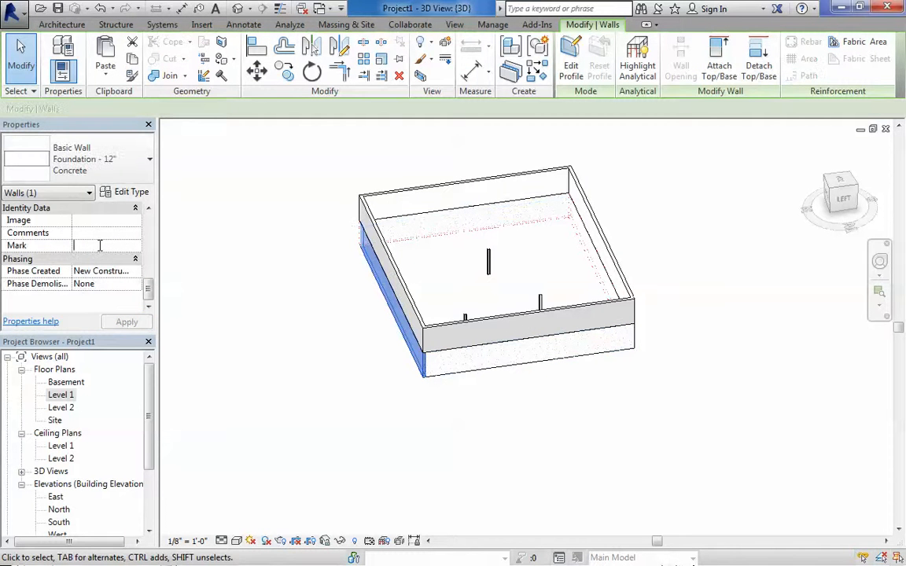
type("2")
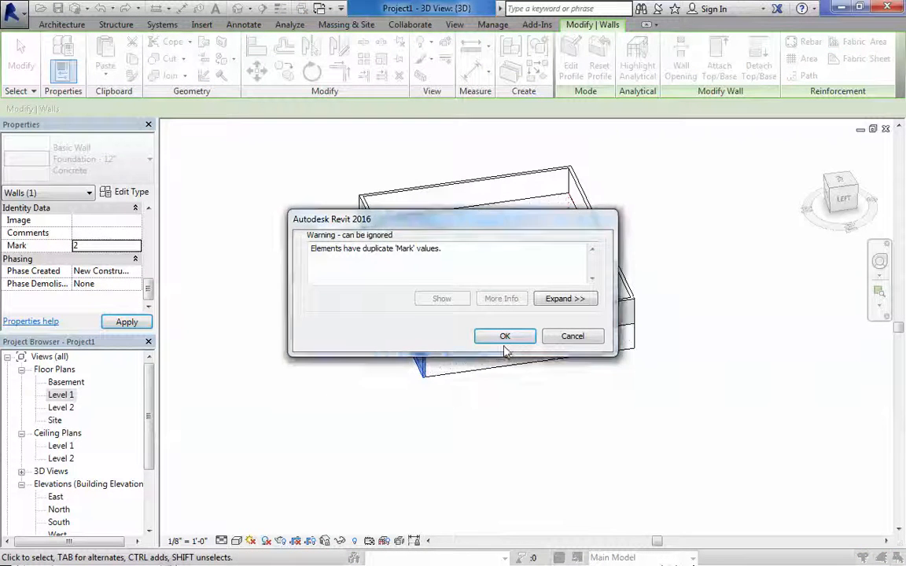
left_click(505, 338)
left_click(354, 368)
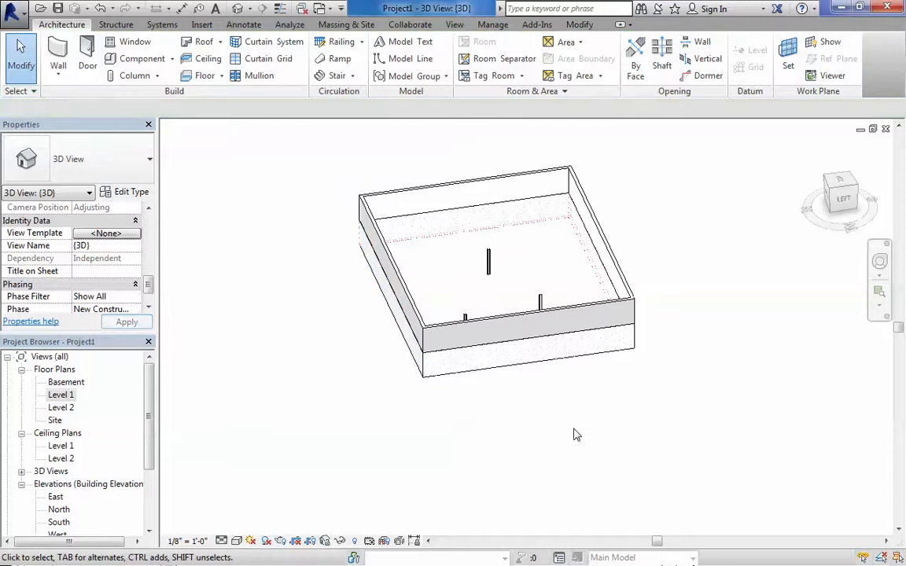
Step: Create a new view filter named Foundation Wall Type 2 from the 3D view's visibility/graphic overrides
key("v")
key("g")
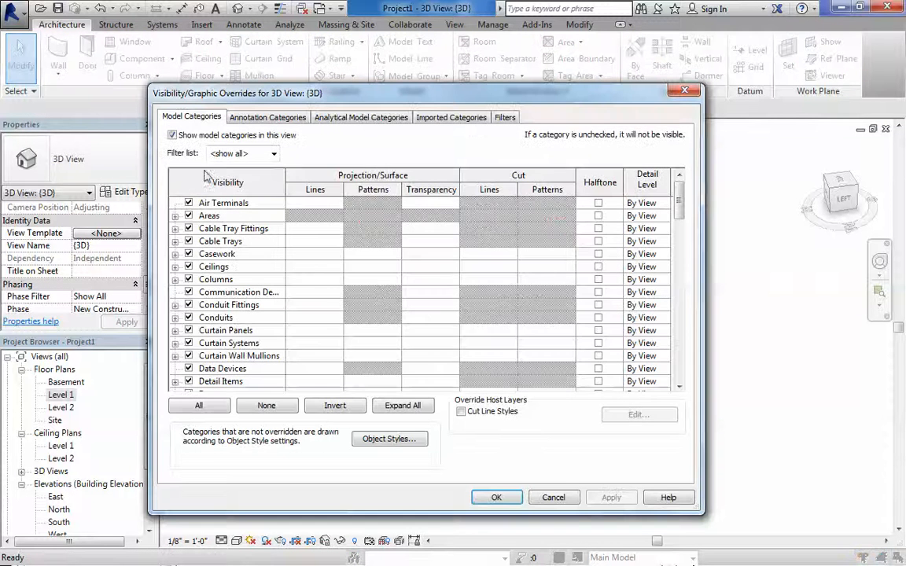
left_click(505, 116)
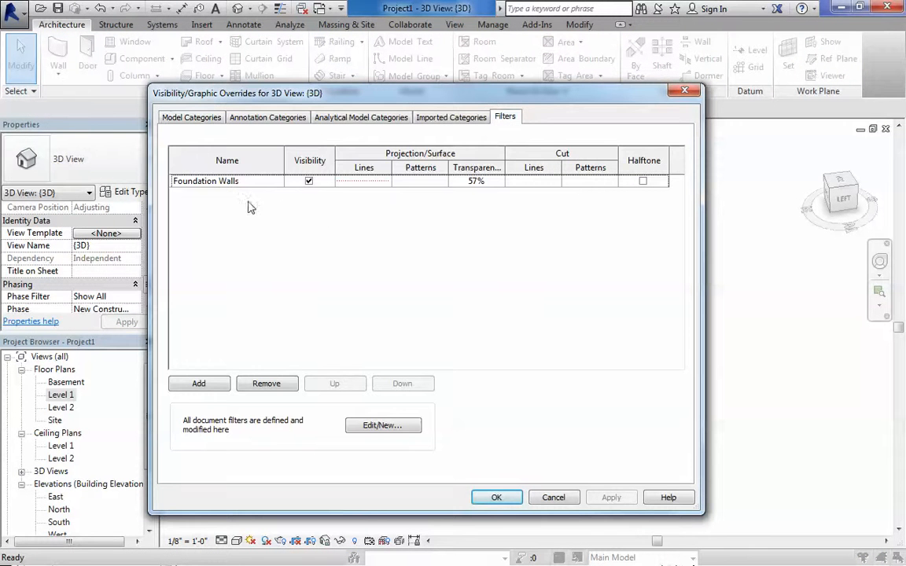
left_click(199, 384)
left_click(656, 142)
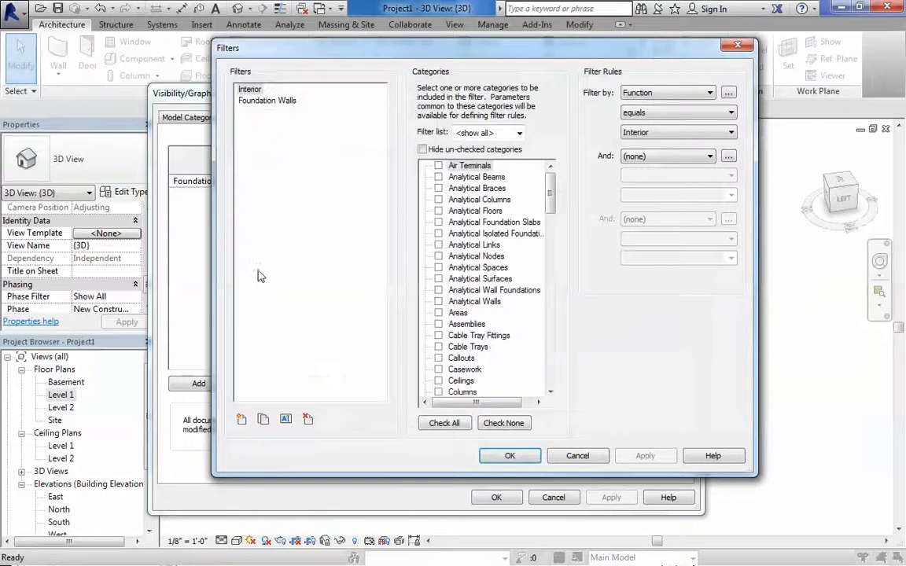
left_click(241, 419)
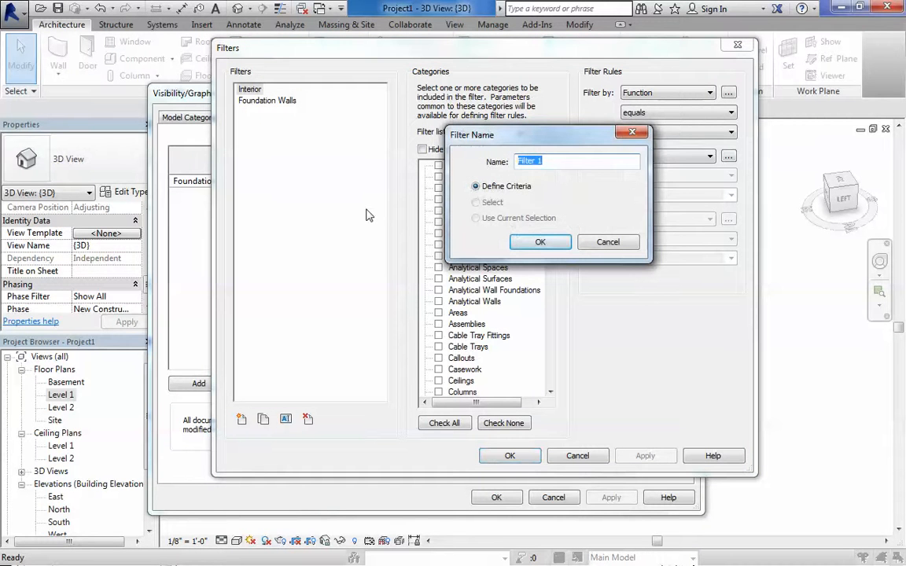
type("Fou")
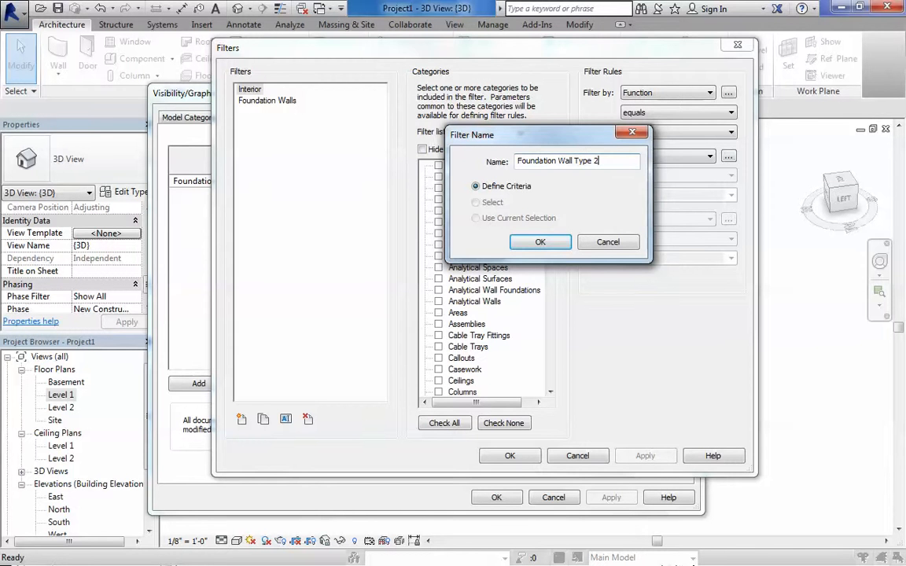
left_click(688, 93)
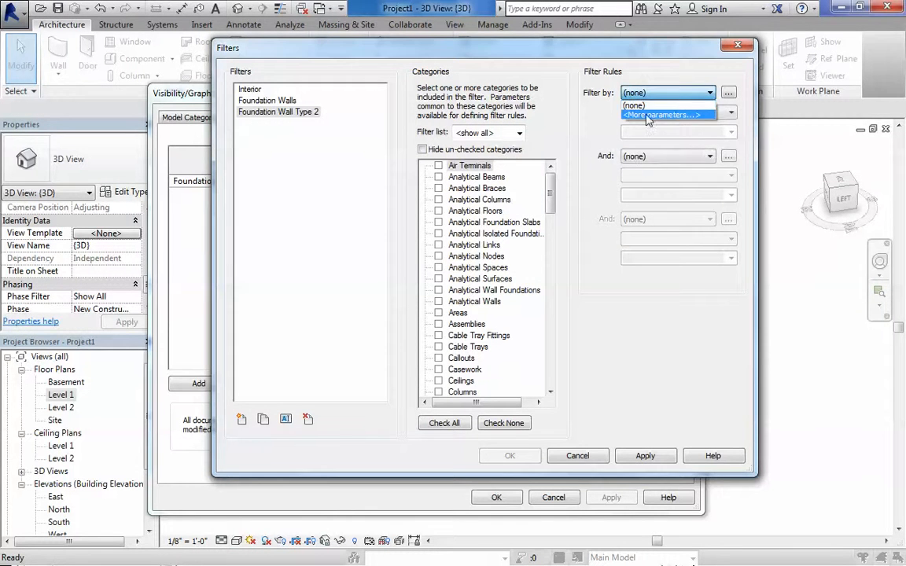
left_click(662, 114)
left_click(578, 145)
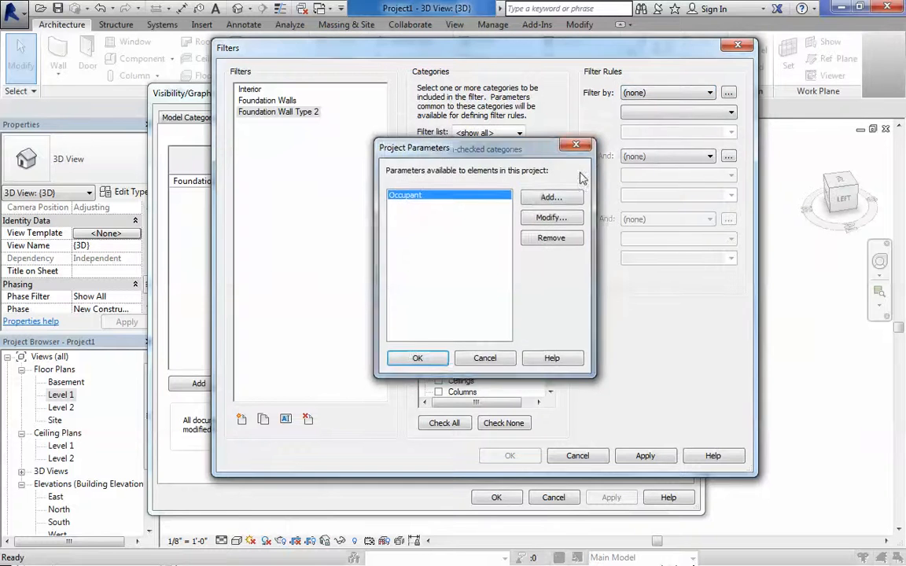
Step: Define the Foundation Wall Type 2 filter for Walls with the rule Mark equals 2, and add it to the 3D view
left_click_drag(548, 210, 550, 383)
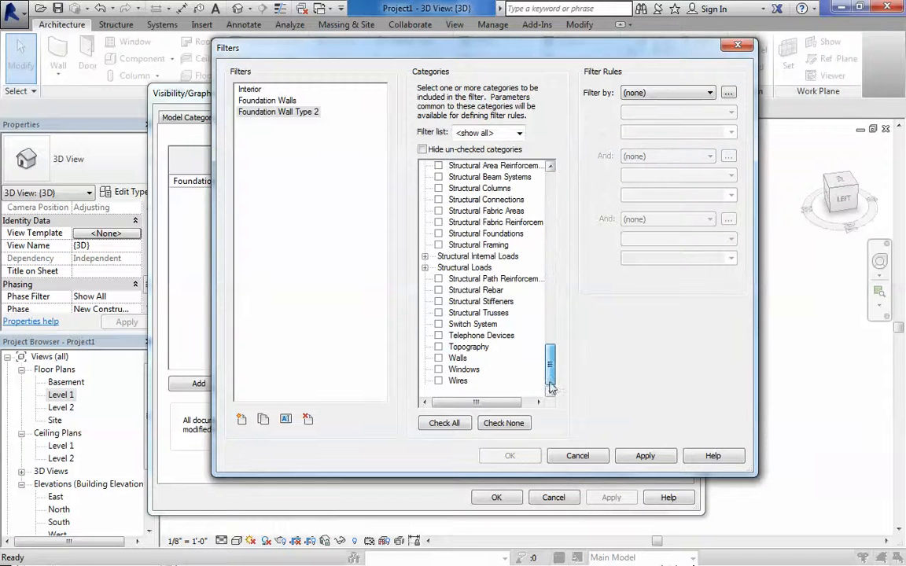
left_click(438, 358)
left_click(661, 93)
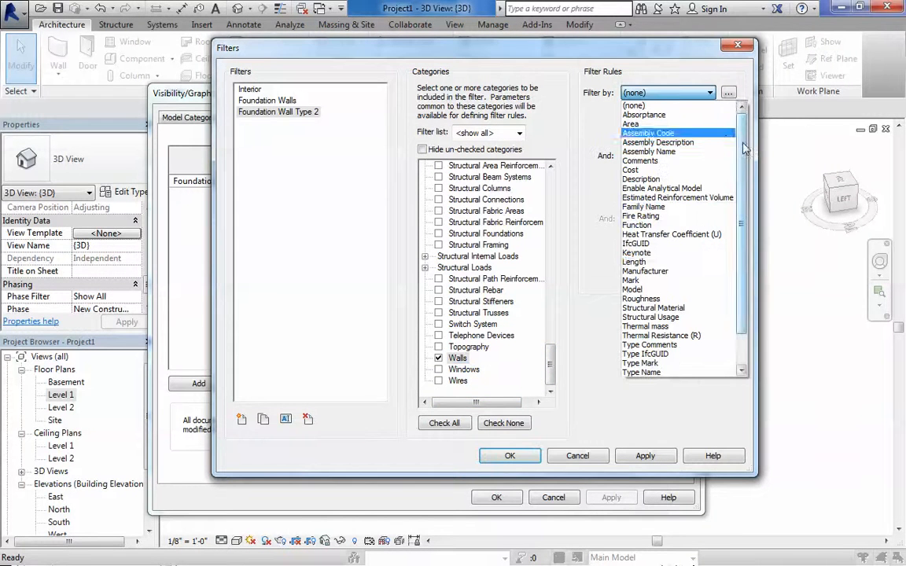
left_click(641, 280)
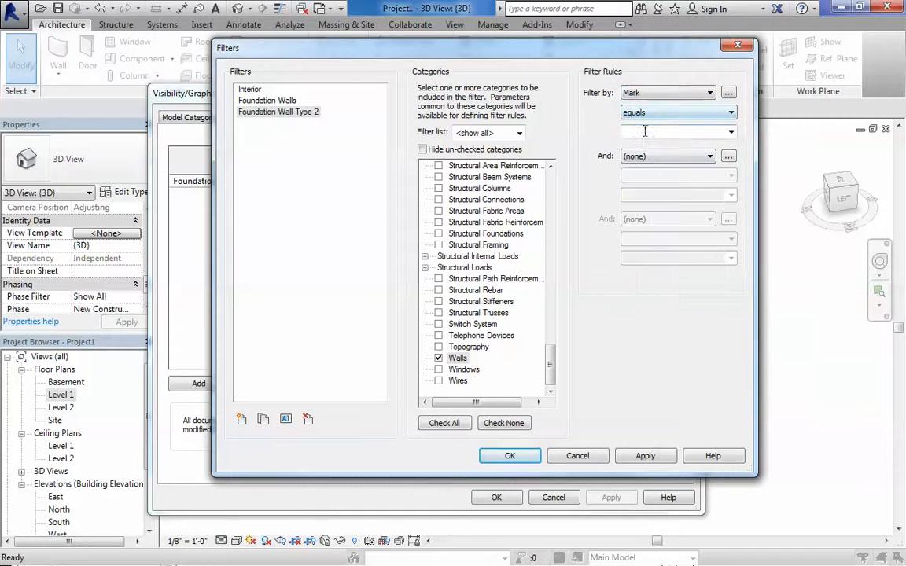
left_click(664, 131)
type("2")
left_click(515, 457)
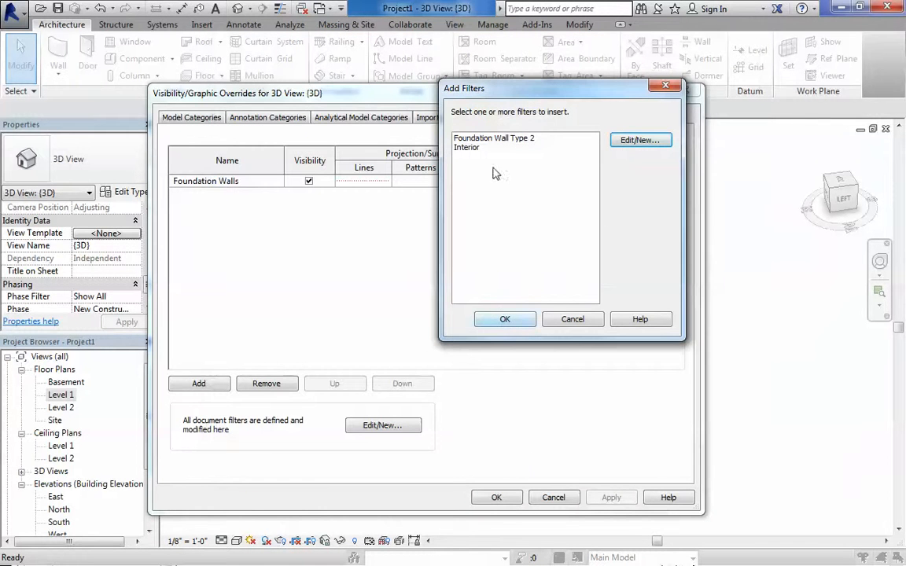
left_click(496, 138)
left_click(504, 318)
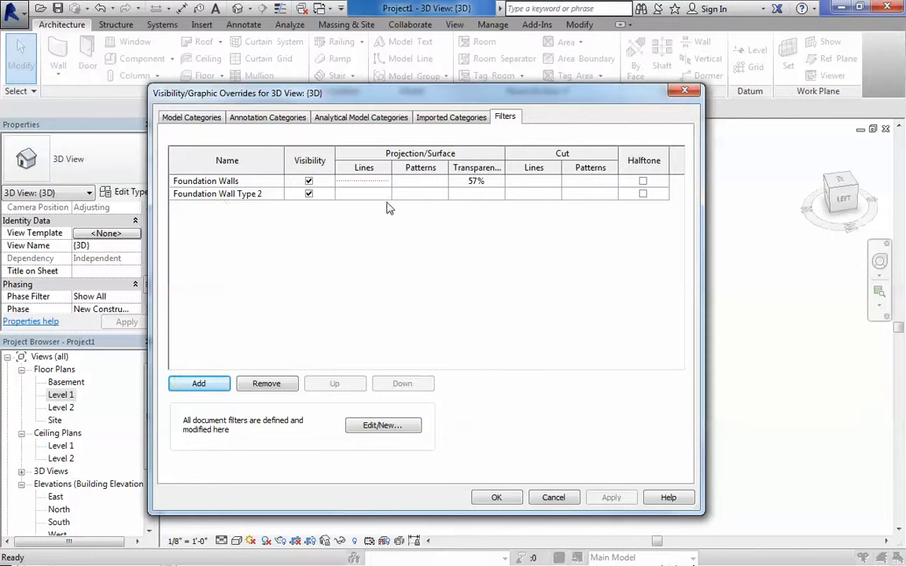
Step: Override the Foundation Wall Type 2 filter's projection/surface pattern with a red Solid fill and apply it to the 3D view
left_click(425, 195)
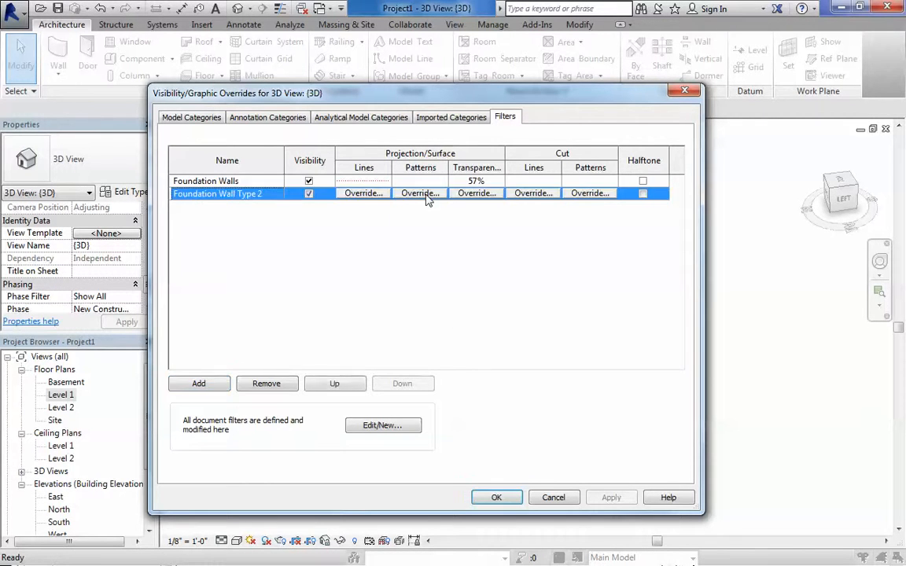
left_click(423, 194)
left_click(390, 298)
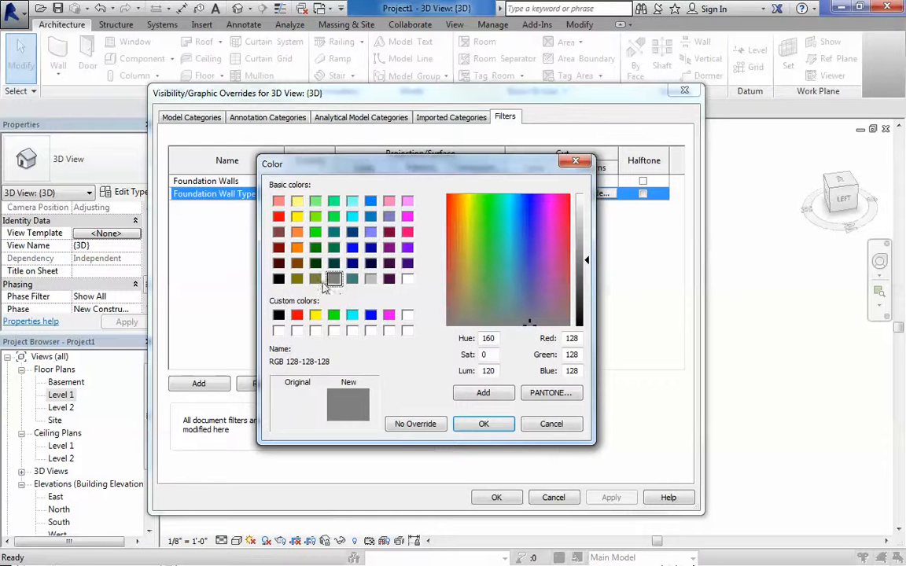
left_click(278, 216)
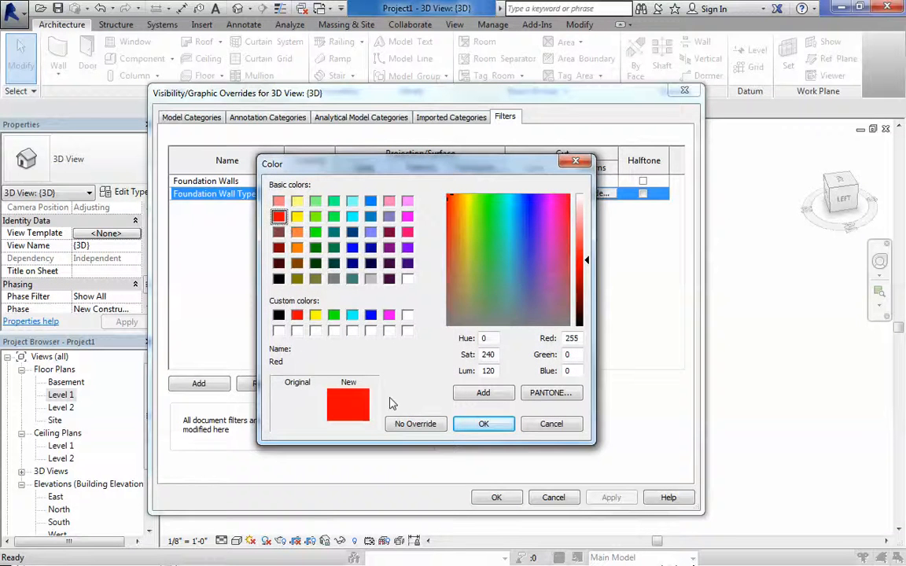
left_click(481, 424)
left_click(451, 319)
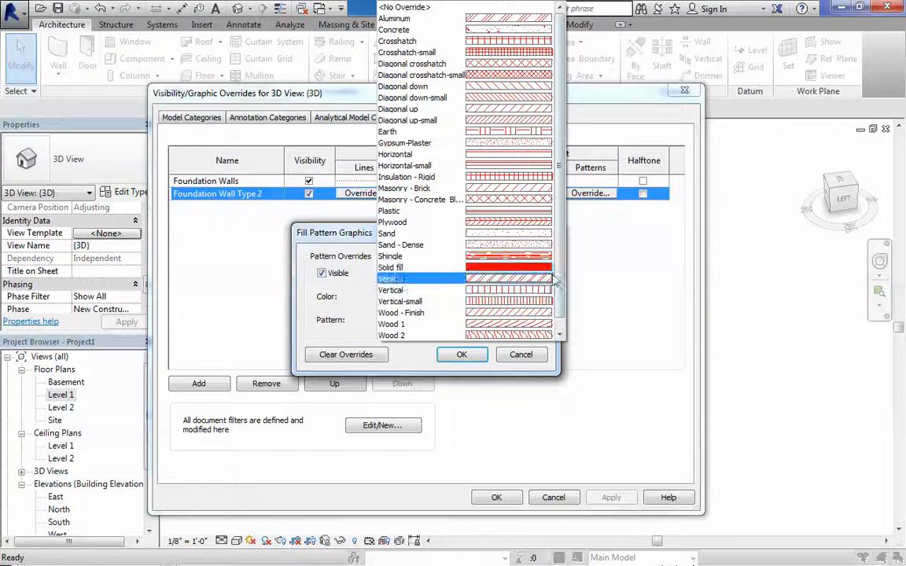
left_click(425, 268)
left_click(462, 355)
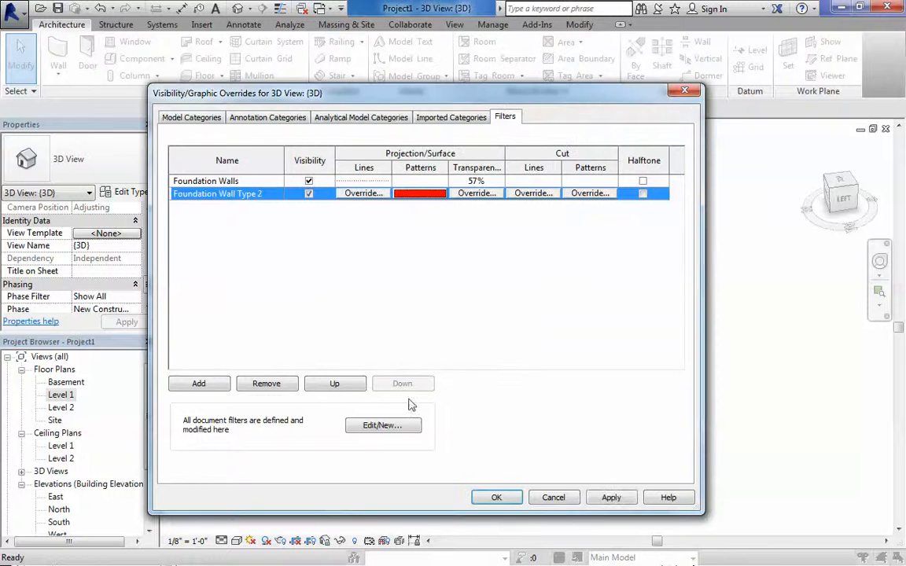
left_click(496, 496)
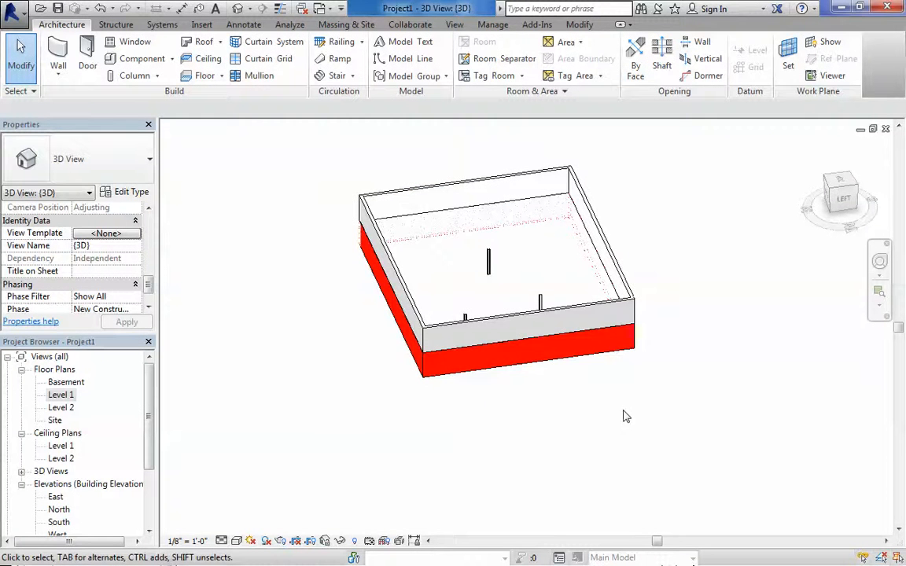
middle_click_drag(715, 417, 604, 415, "shift")
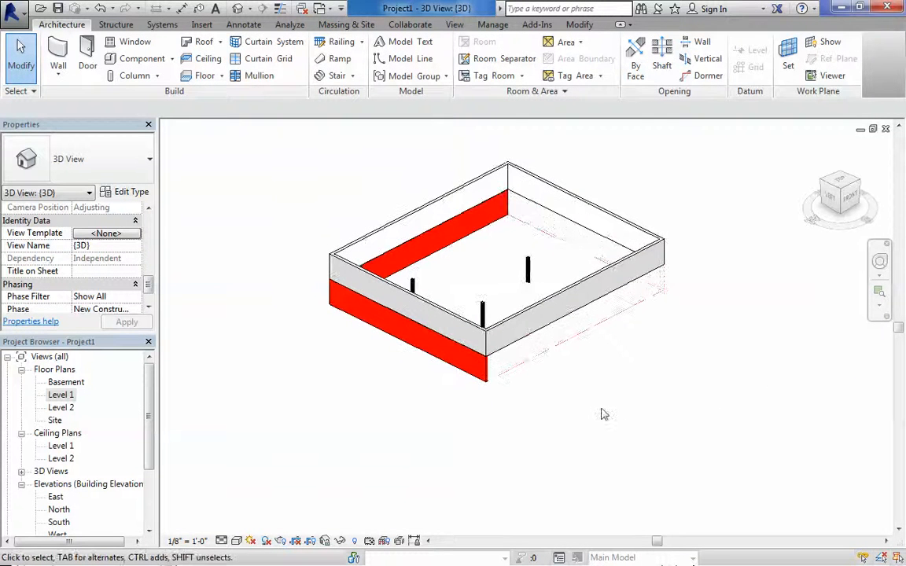